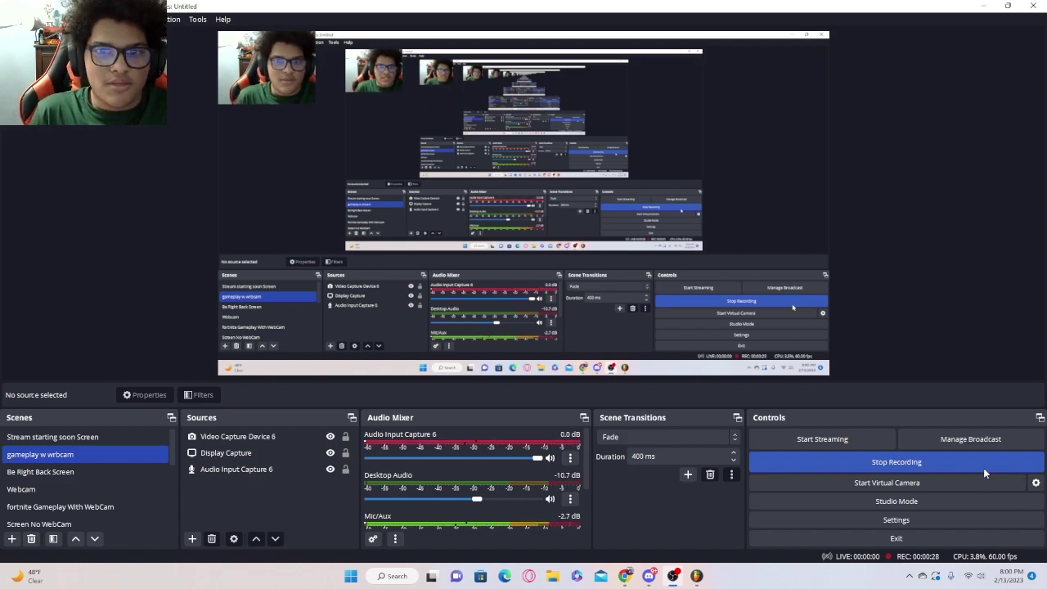
- Switch to FL Studio and browse the drum loops in the Deception demo kit's Breaks folder and the Cymatics sample pack
click(696, 575)
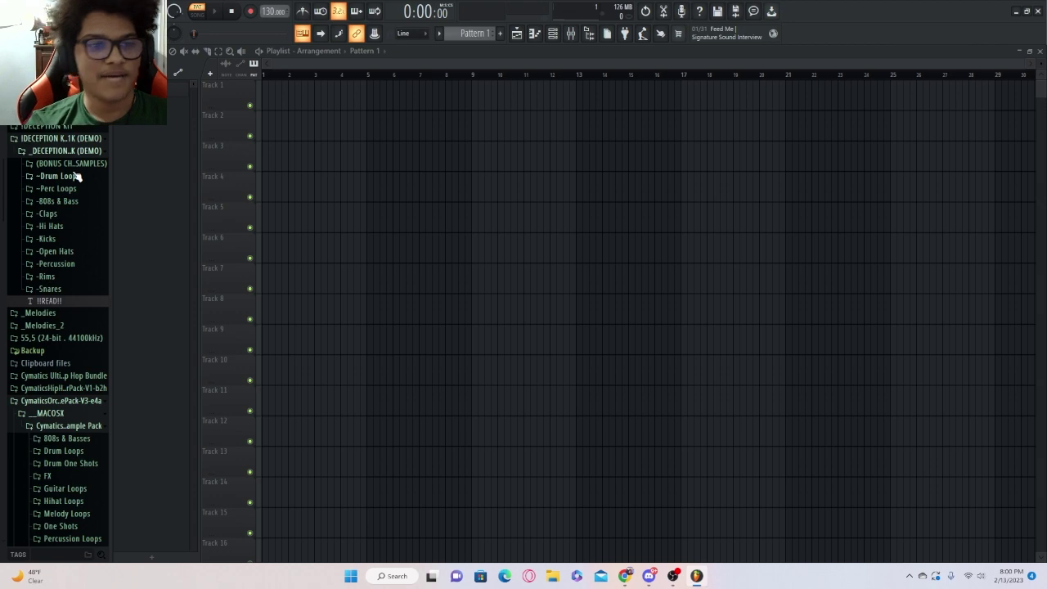
click(94, 177)
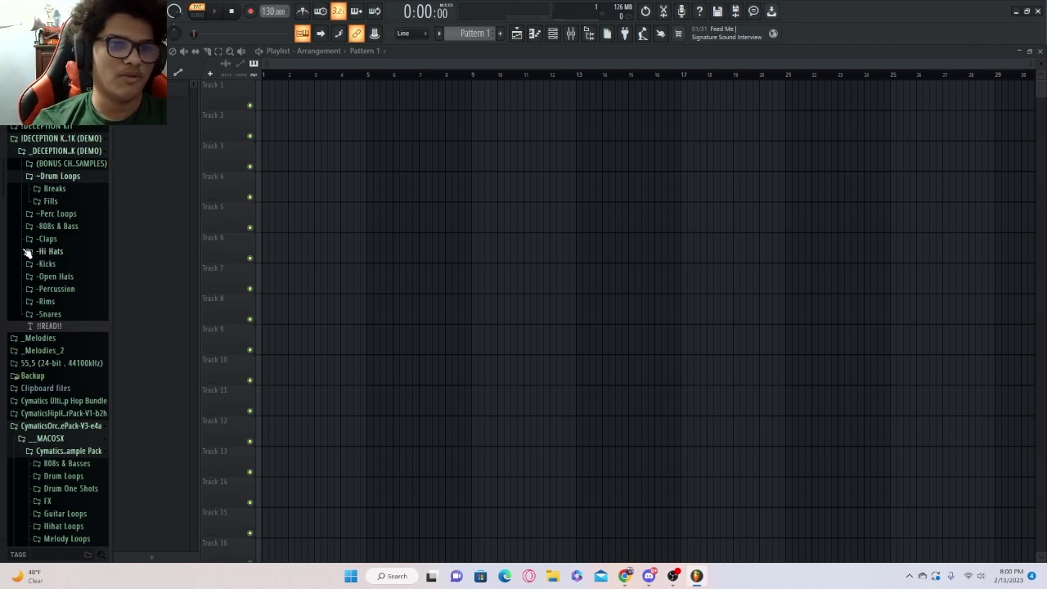
click(59, 190)
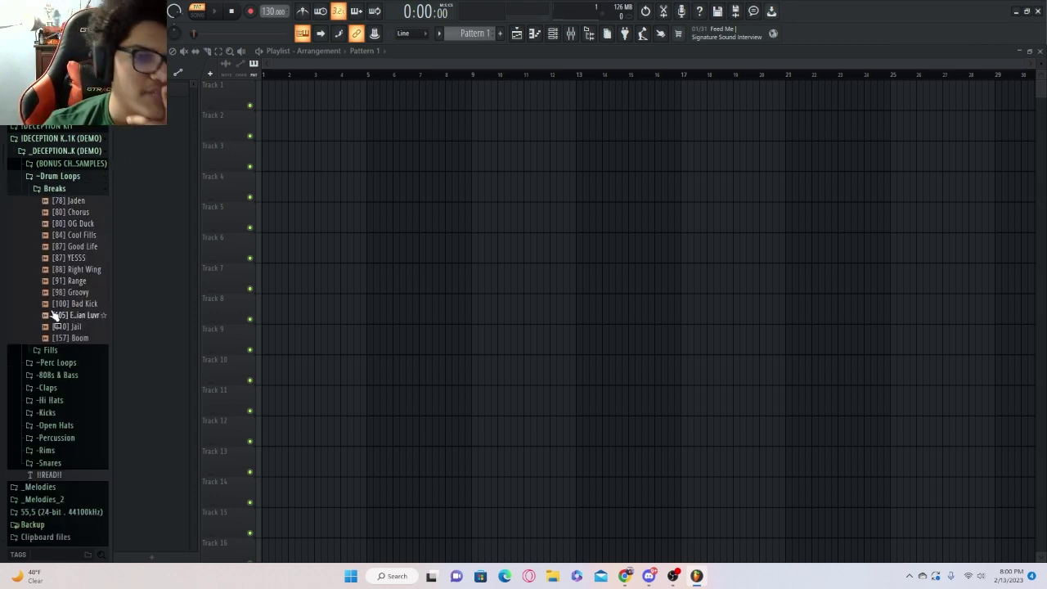
scroll(81, 346, down, 6)
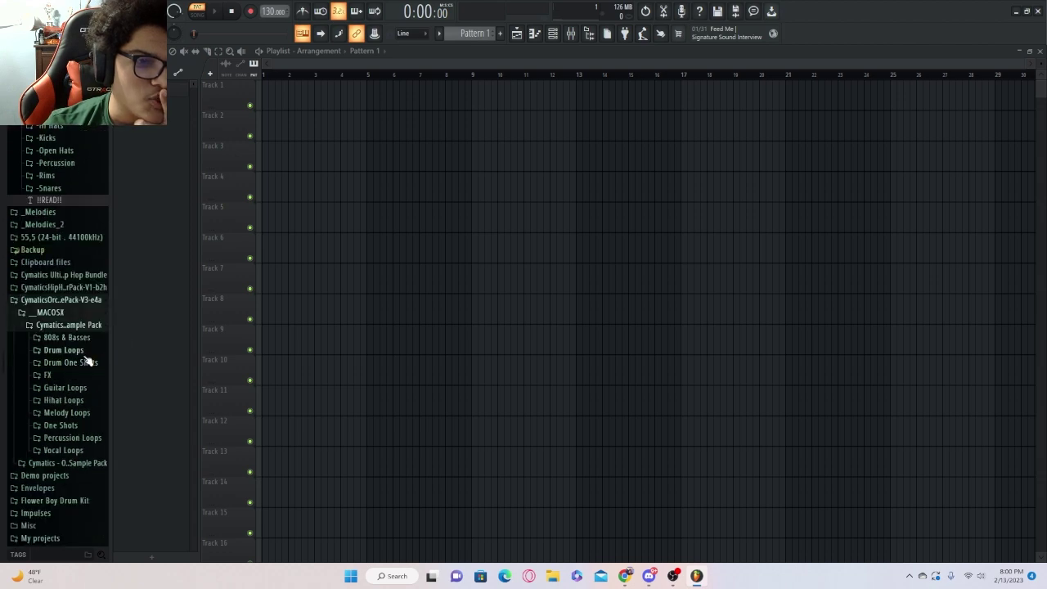
click(81, 352)
click(84, 373)
scroll(83, 352, up, 1)
scroll(82, 347, up, 5)
scroll(89, 262, up, 2)
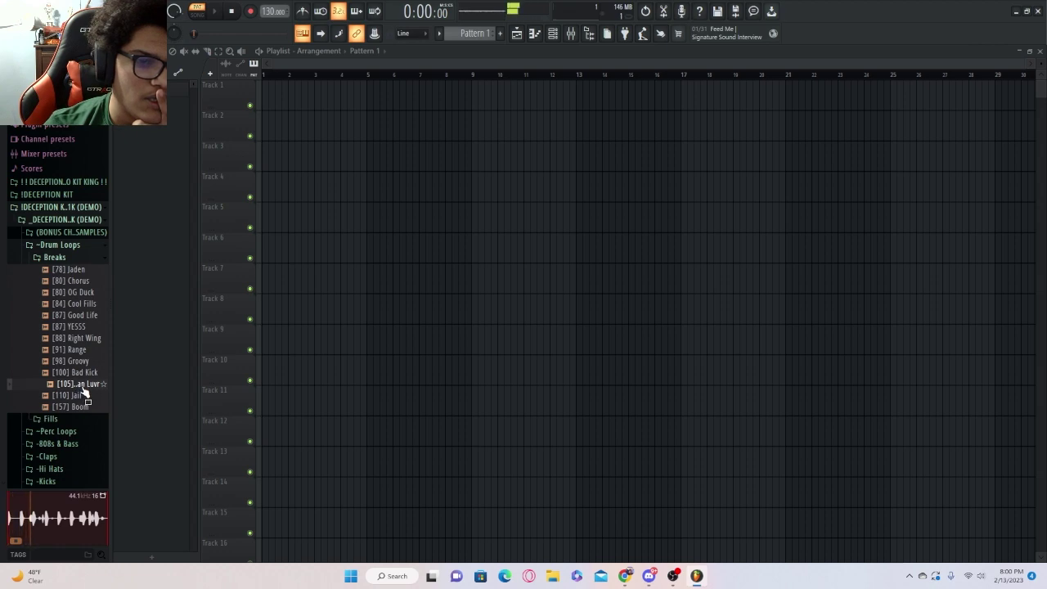
- Place the [105] Egyptian Luvr drum loop at the start of Track 1 and play it back
drag(84, 393, 282, 92)
key(space)
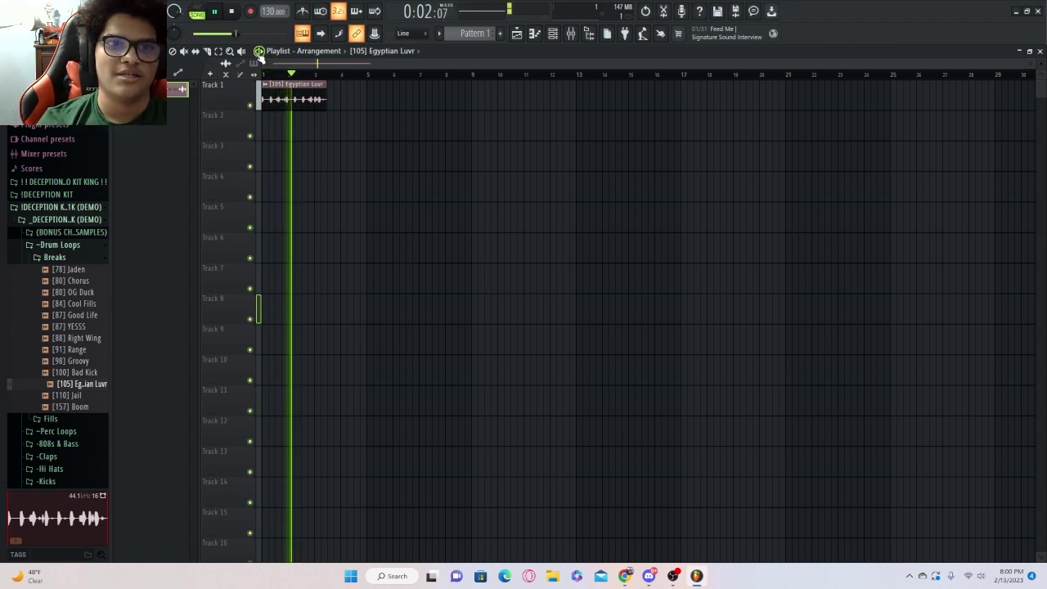
key(space)
click(259, 50)
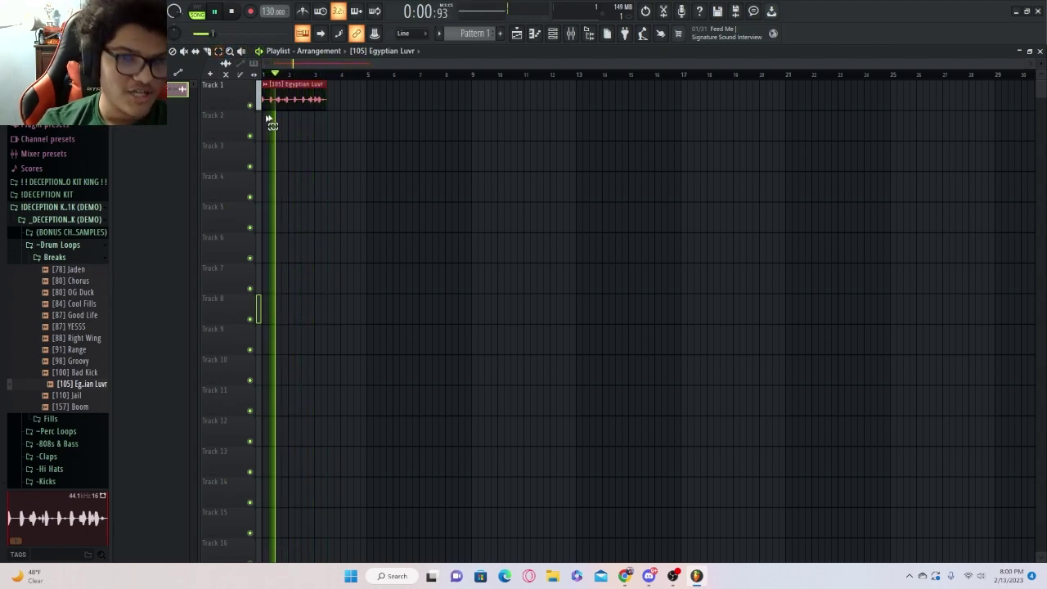
- Duplicate the Egyptian Luvr clip six times in a row along Track 1, to about bar 18, and play the result
key(ctrl+b)
key(ctrl+b)
key(ctrl+b)
key(ctrl+b)
key(ctrl+b)
key(ctrl+b)
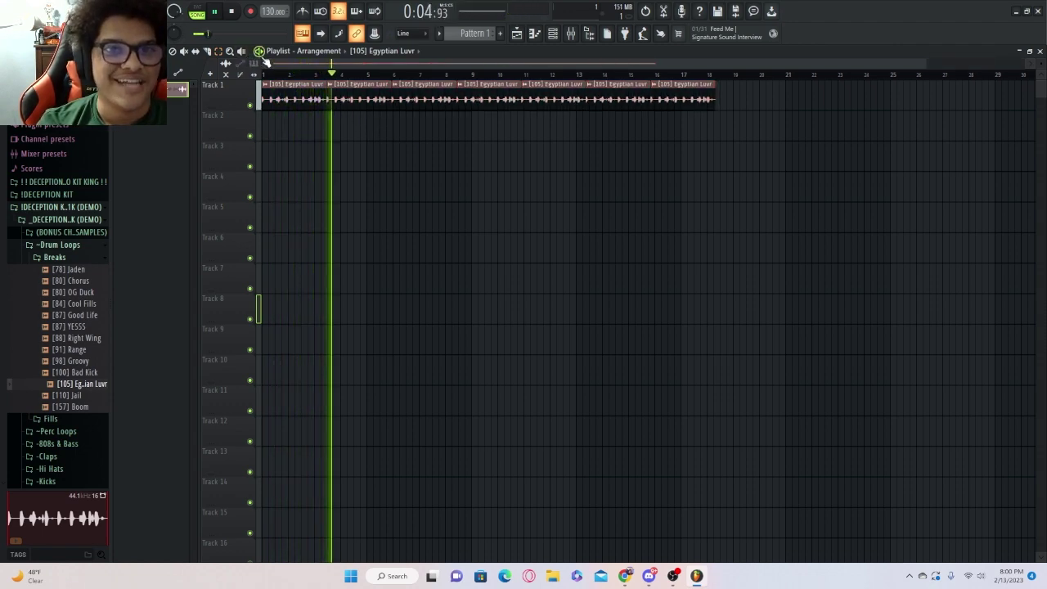
key(space)
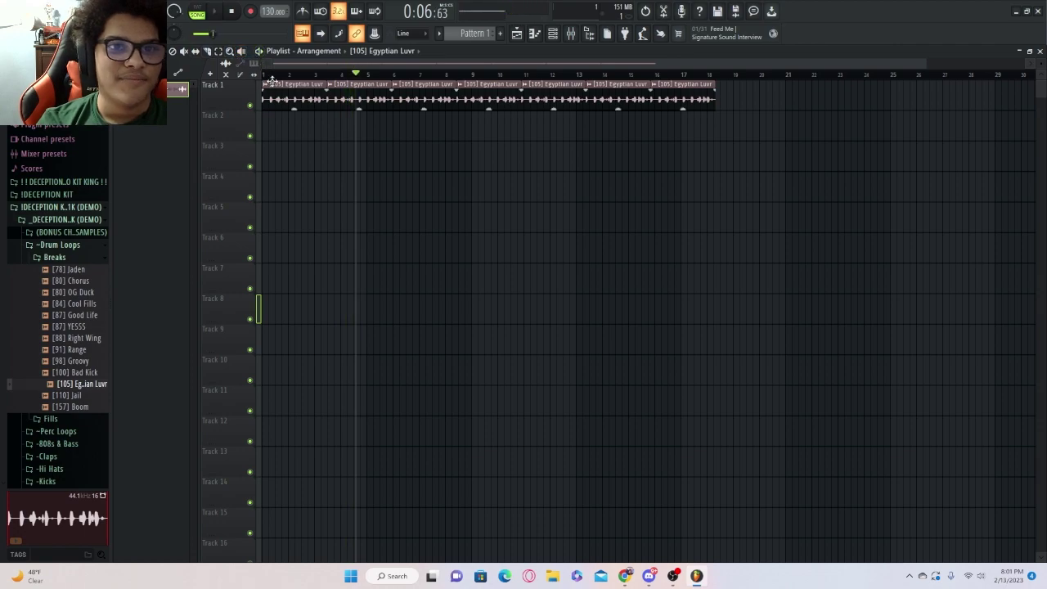
- Reverse the Egyptian Luvr audio clip, change its time-stretching pitch in Auto mode, and play the arrangement
double_click(286, 86)
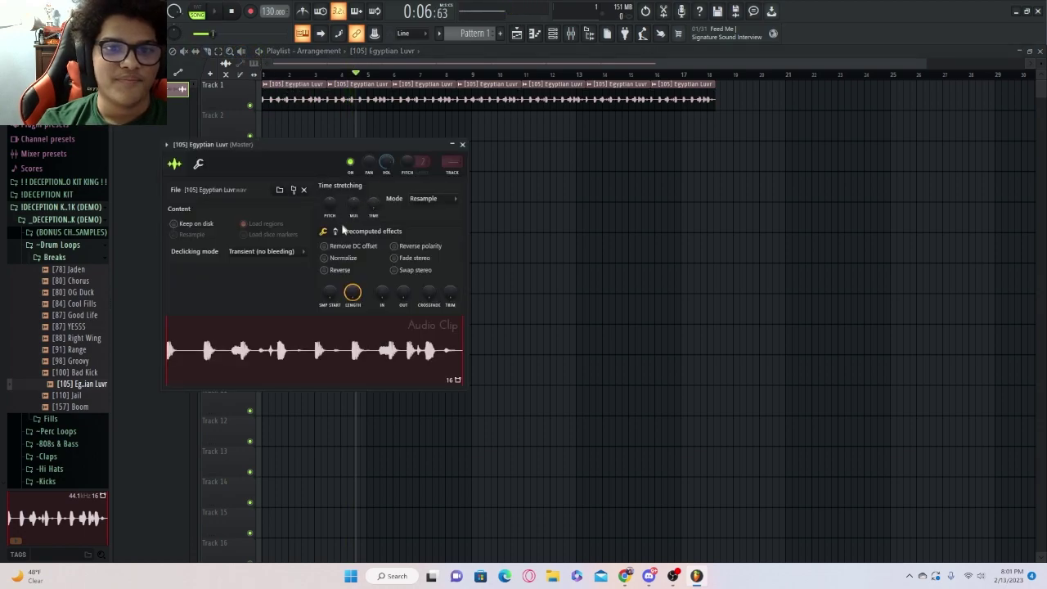
click(326, 270)
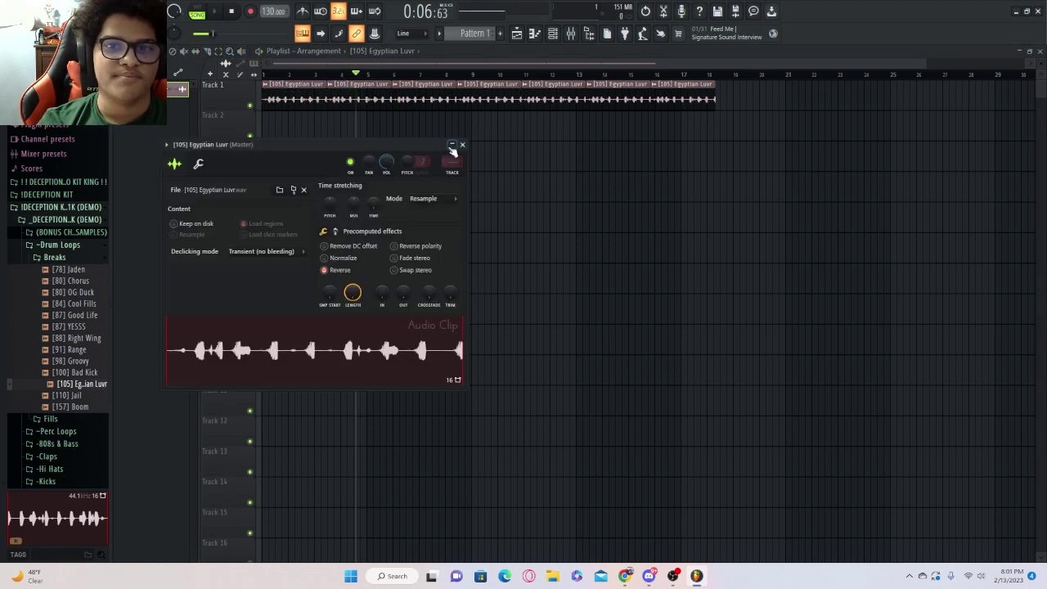
scroll(332, 206, down, 3)
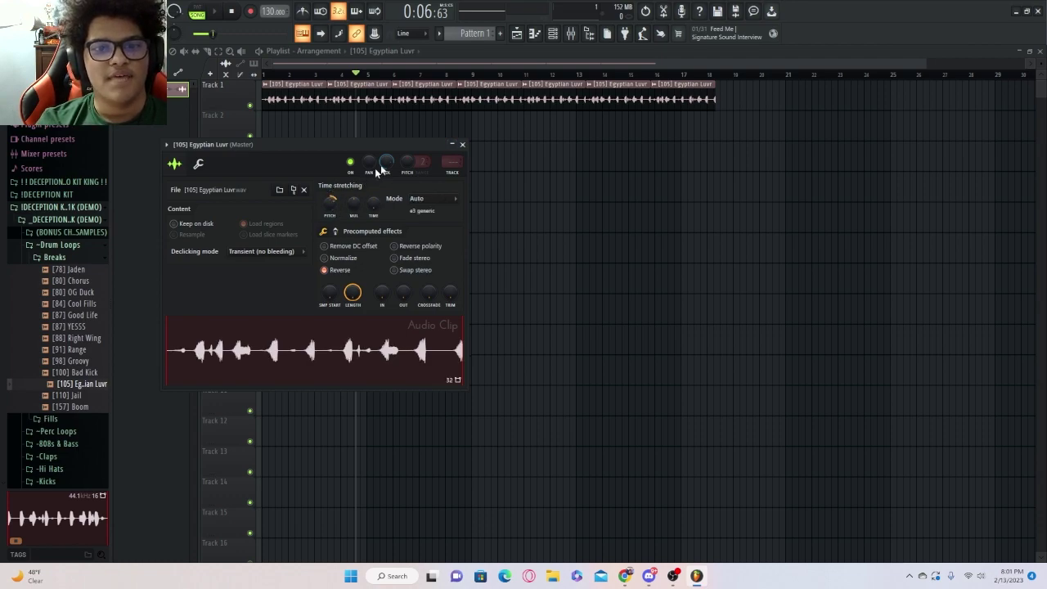
click(454, 147)
key(space)
key(space)
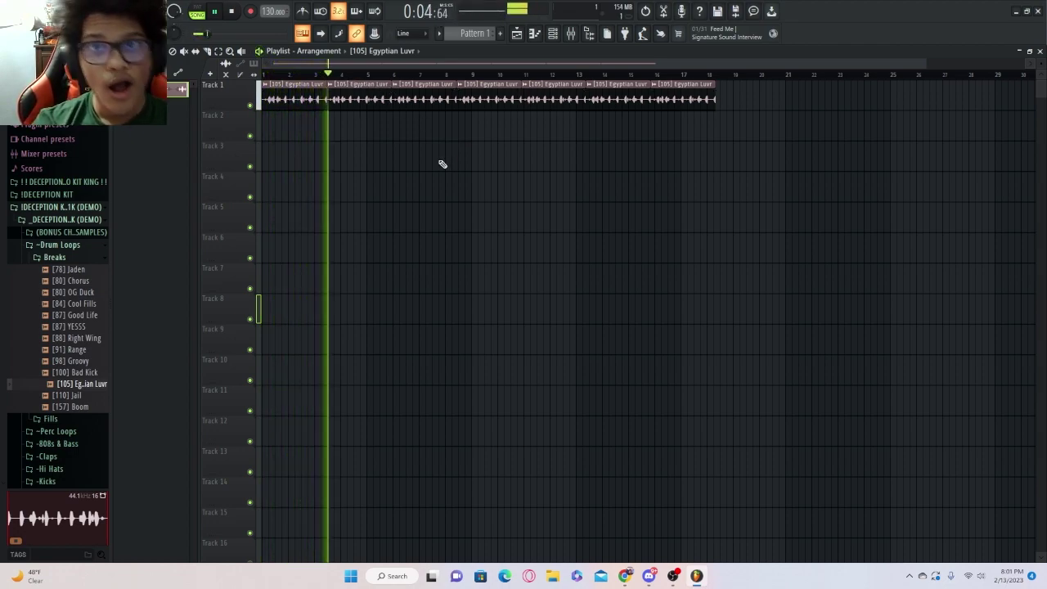
key(space)
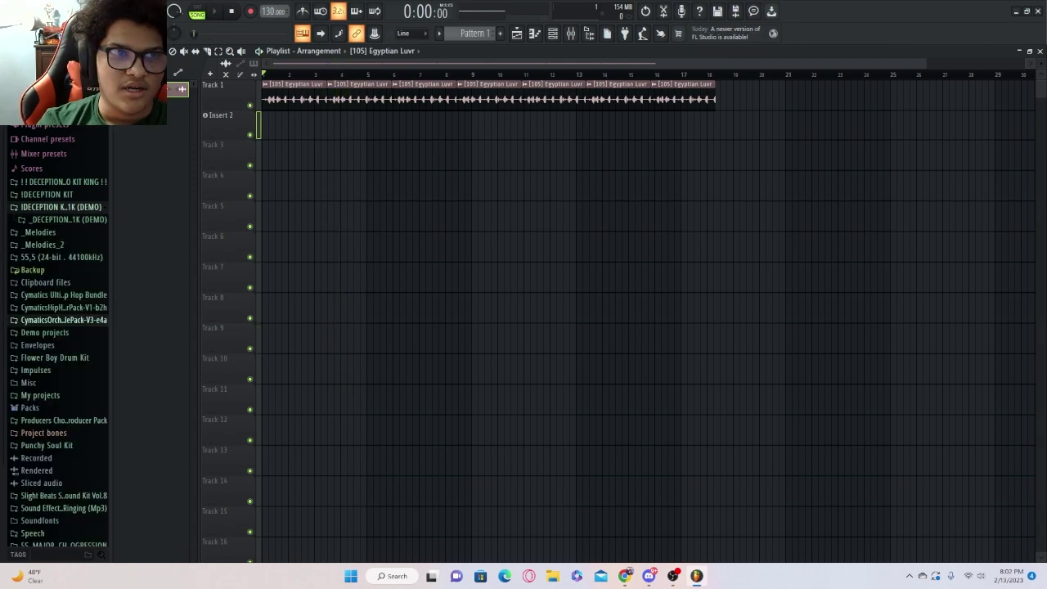
- Add the Upright Piano generator plugin and try out notes on it over the playing drum loop
click(38, 10)
scroll(477, 183, down, 3)
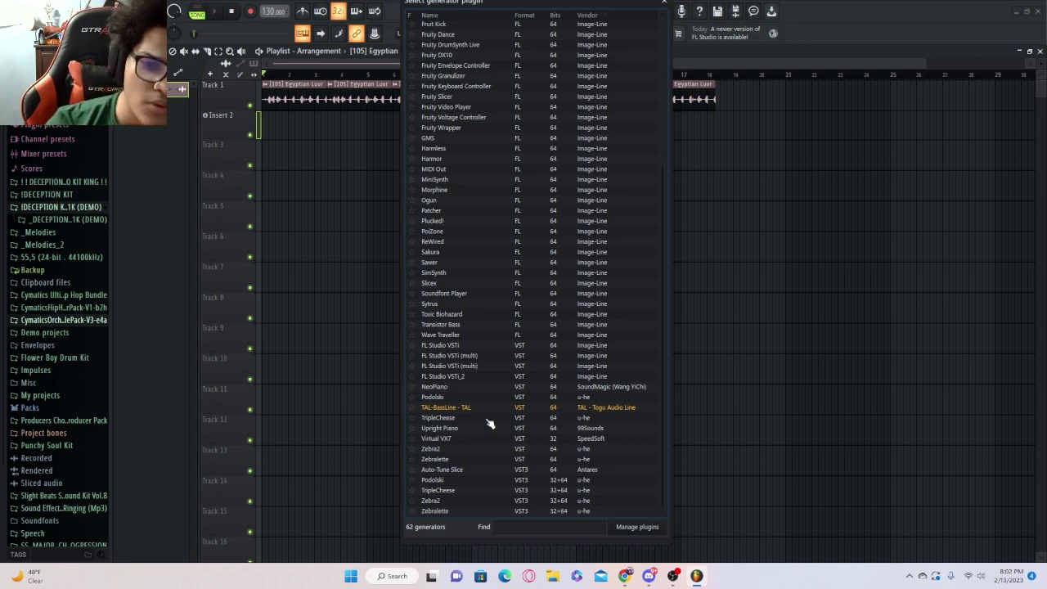
double_click(459, 430)
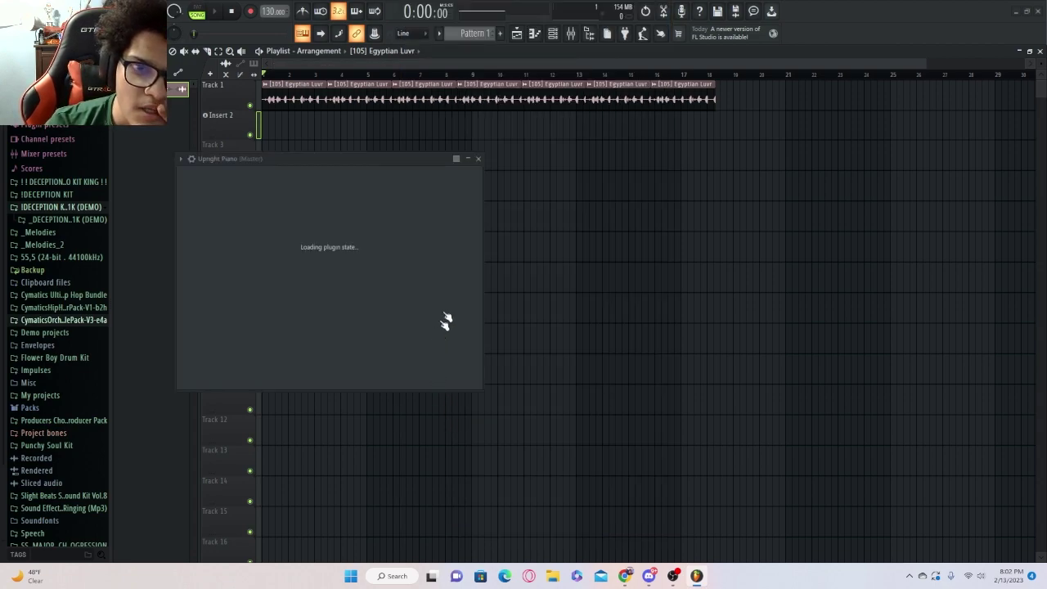
drag(395, 166, 592, 188)
click(576, 413)
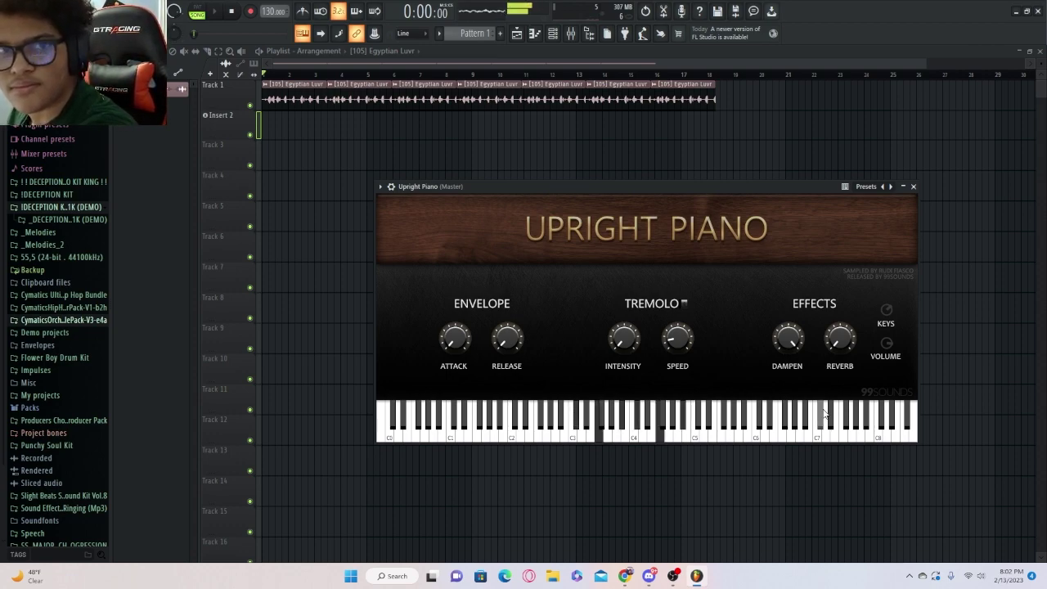
key(space)
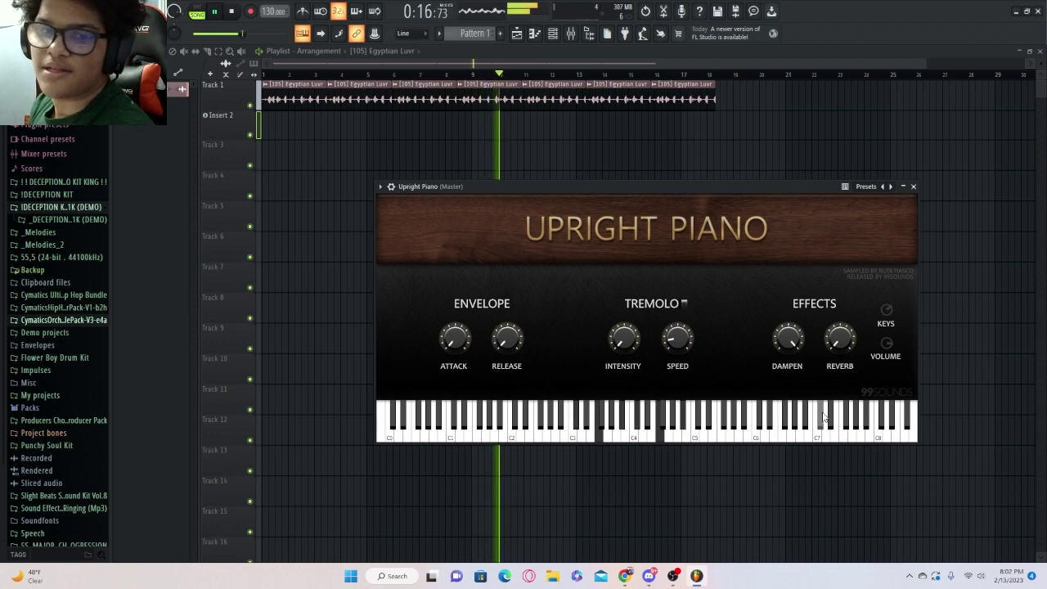
key(space)
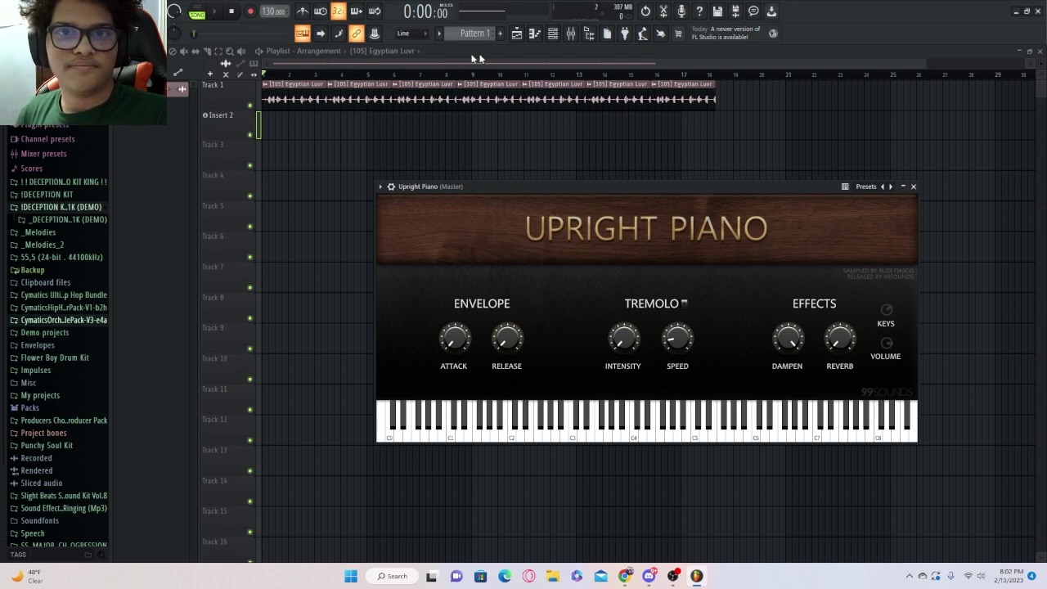
click(249, 12)
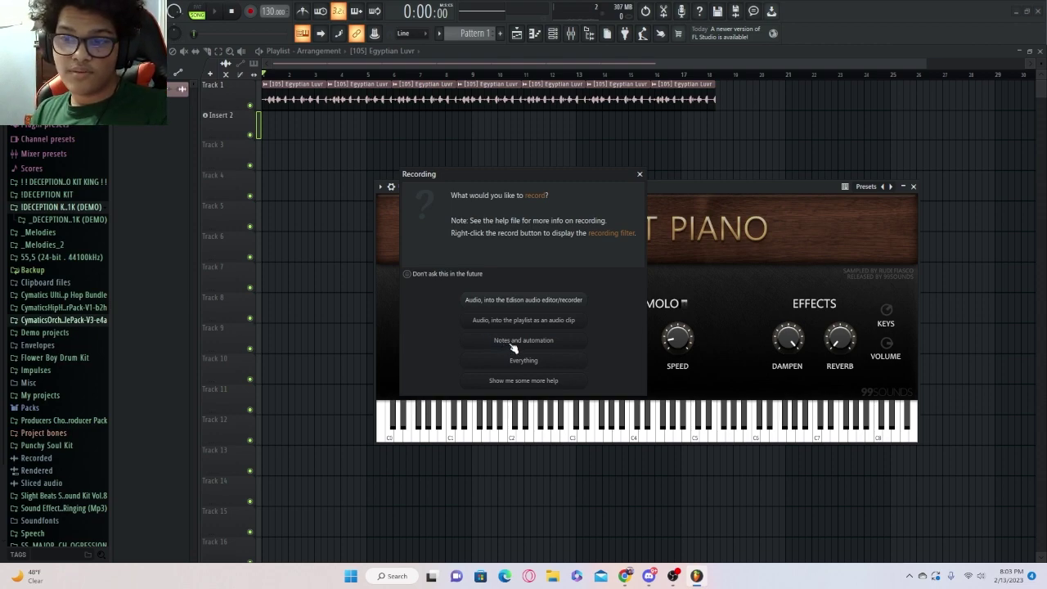
drag(608, 191, 310, 266)
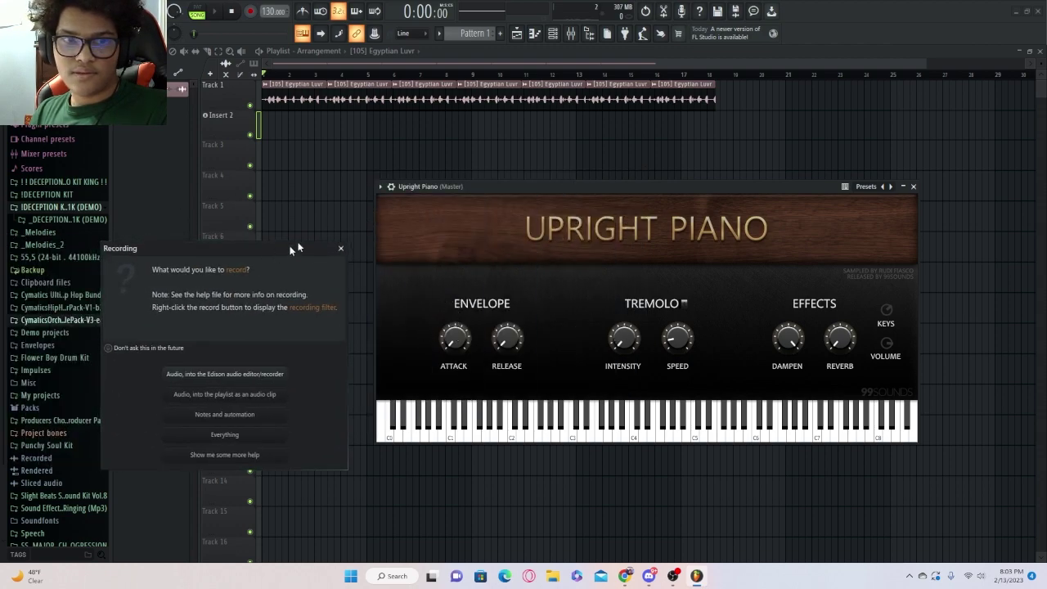
click(341, 249)
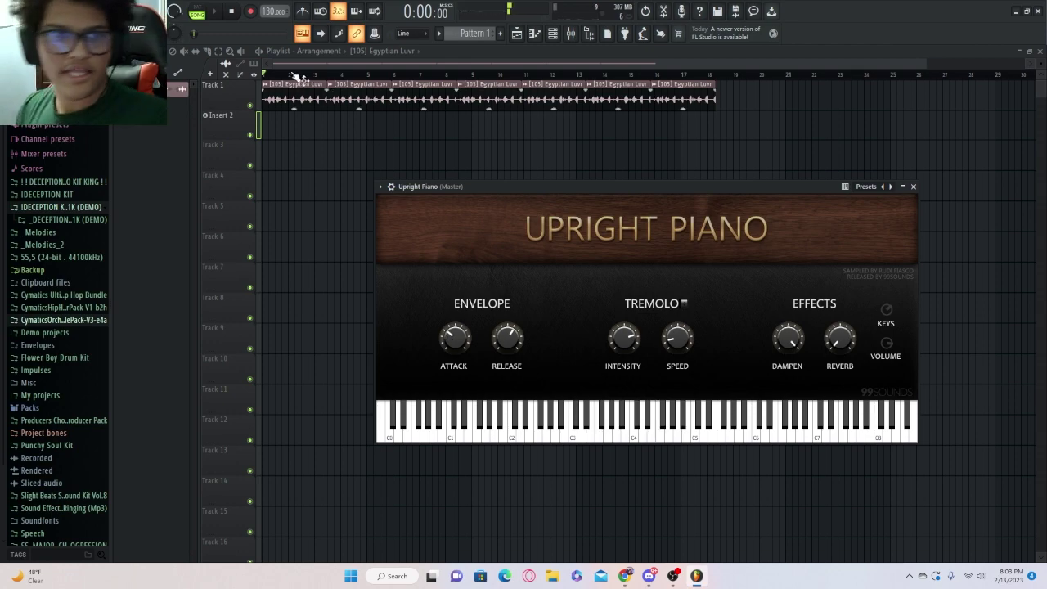
- Record an Upright Piano chord performance over the drum loop as Pattern 1 on Insert 2 and play it back
key(space)
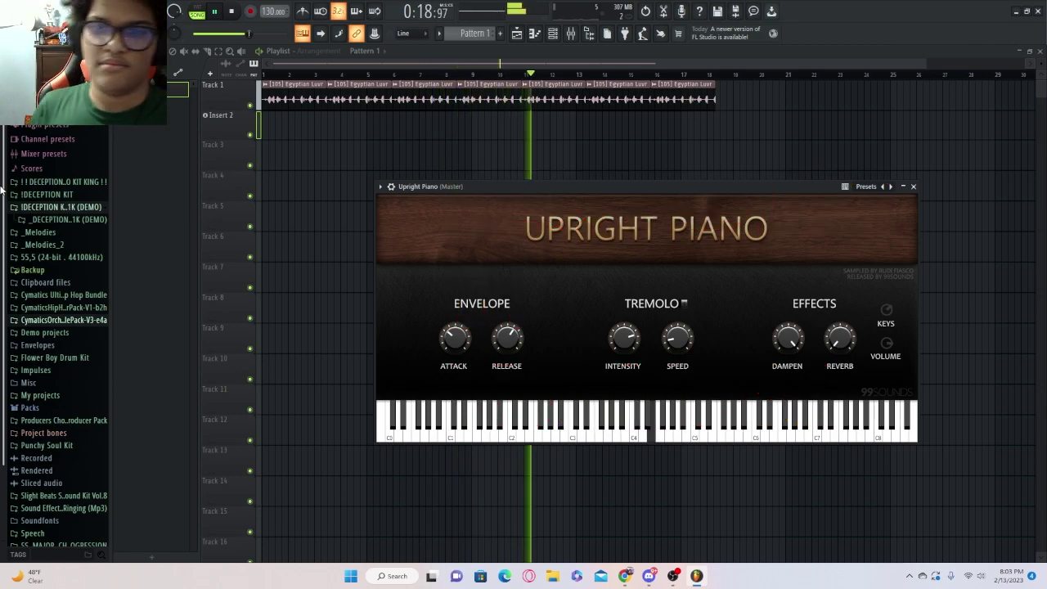
key(space)
double_click(543, 138)
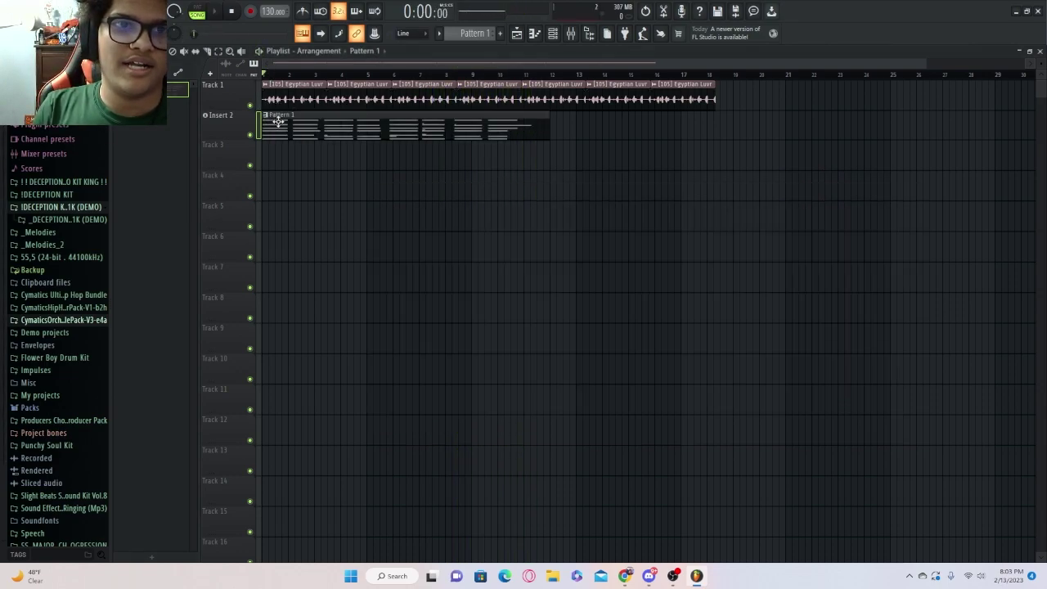
click(260, 63)
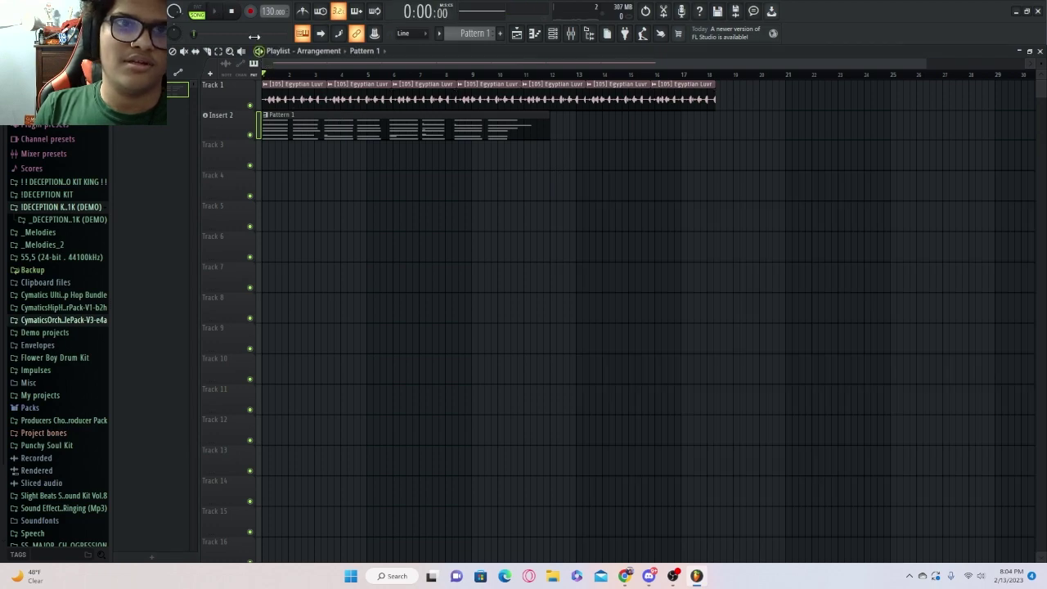
key(space)
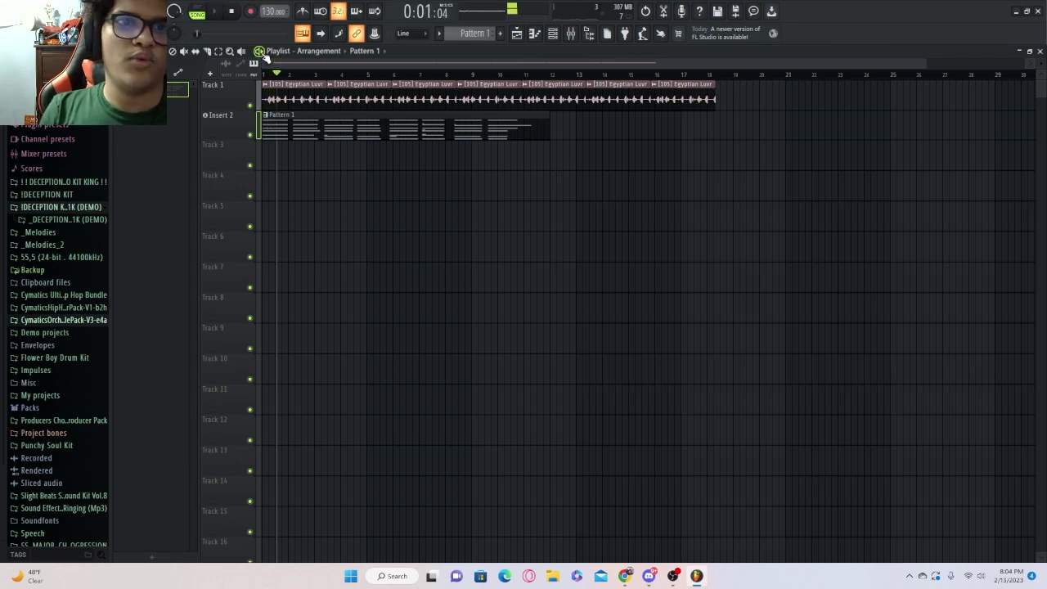
- Examine Pattern 1's Upright Piano notes and their velocities in the piano roll
double_click(358, 131)
drag(997, 131, 757, 135)
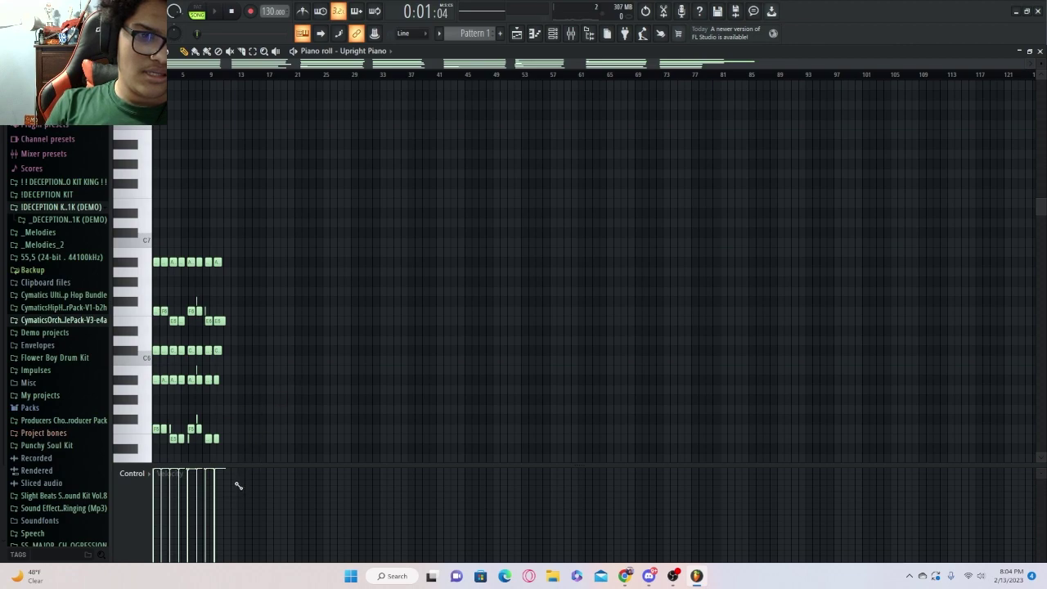
mouse_move(181, 474)
mouse_down()
mouse_move(157, 499)
mouse_move(167, 513)
mouse_move(223, 470)
mouse_move(189, 486)
mouse_move(156, 473)
mouse_up()
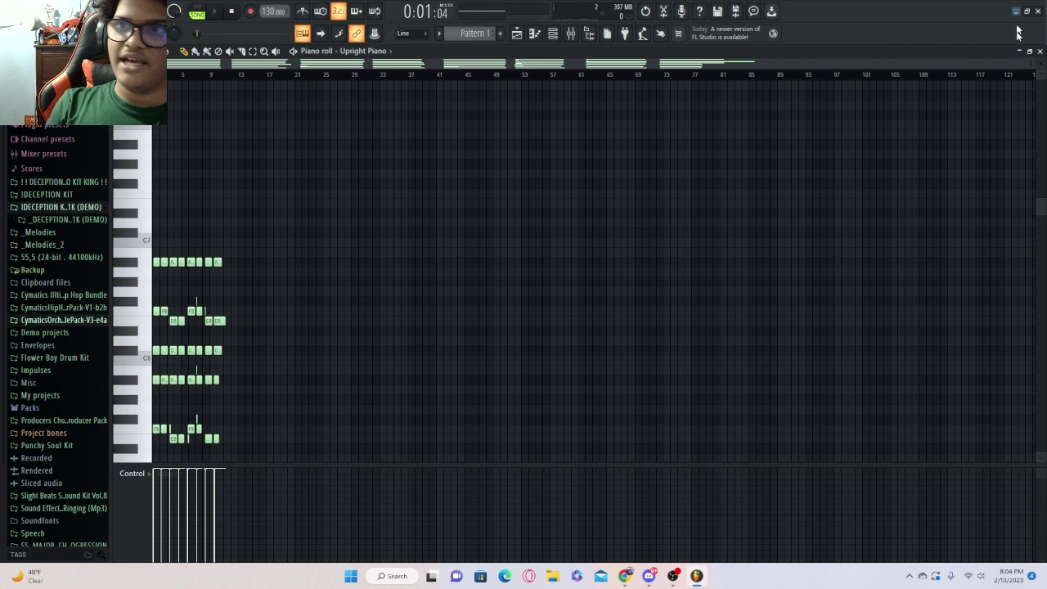
click(1027, 52)
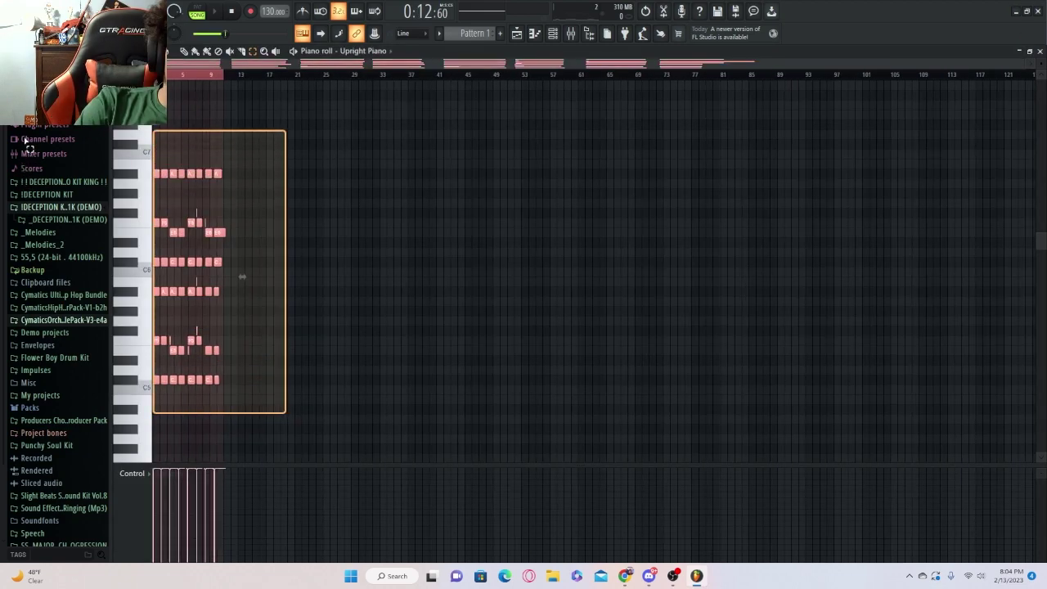
- Transpose all selected Upright Piano notes in Pattern 1 up four semitones and return to the playlist
click(242, 276)
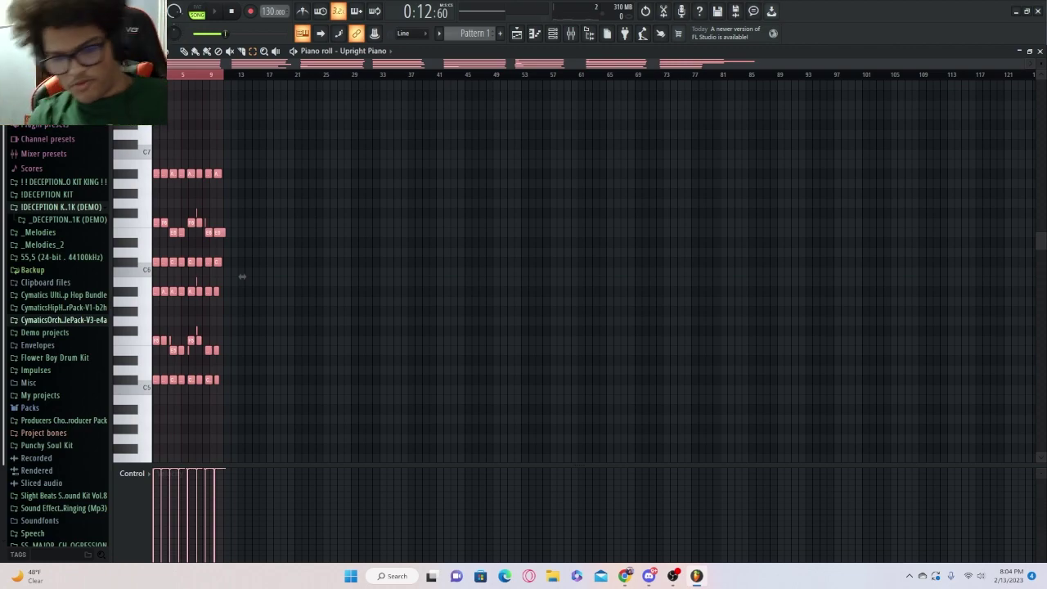
key(Up)
key(Up)
key(Up)
key(Up)
key(Up)
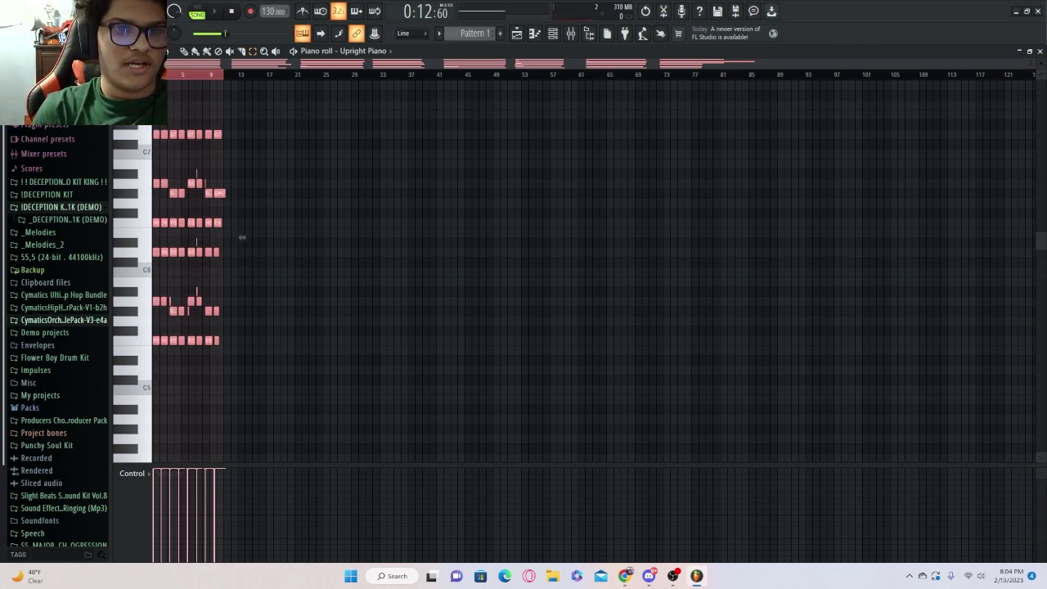
click(1020, 52)
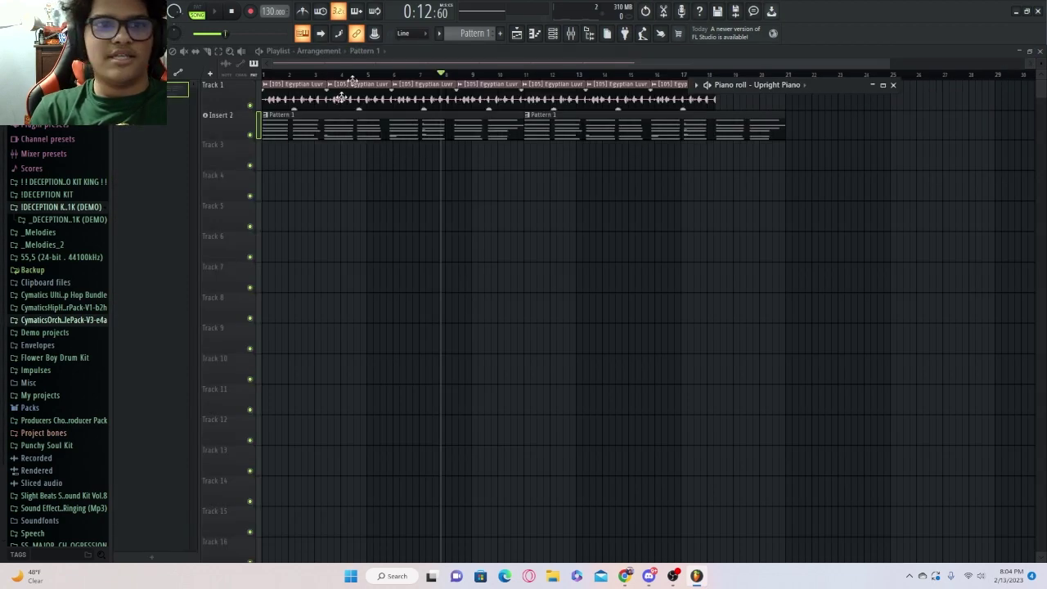
- Move the playhead back to the start of the song and play the arrangement with the drum loop and both piano patterns
click(442, 73)
drag(442, 75, 254, 63)
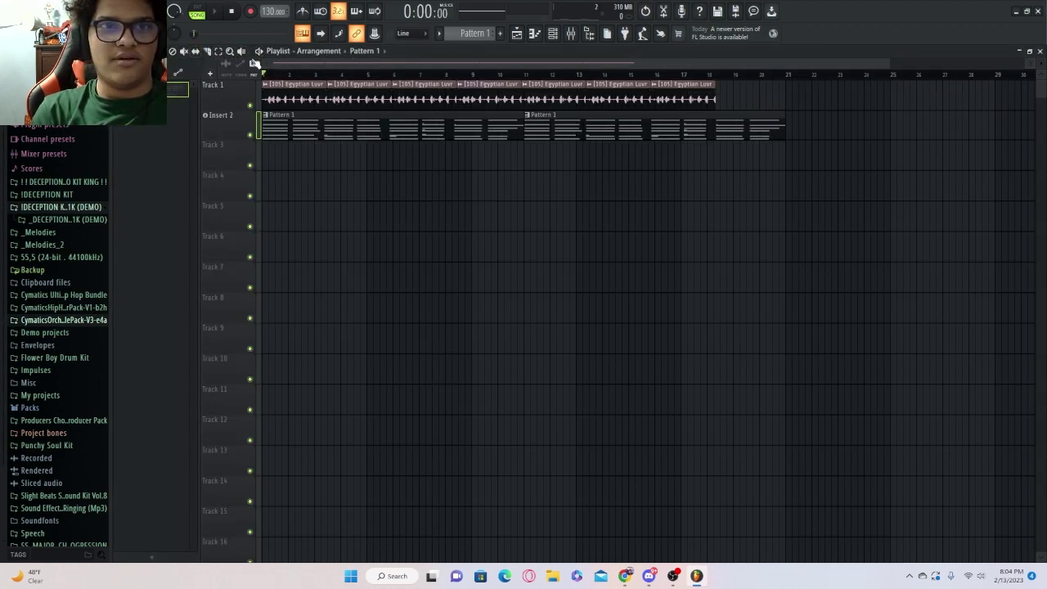
key(space)
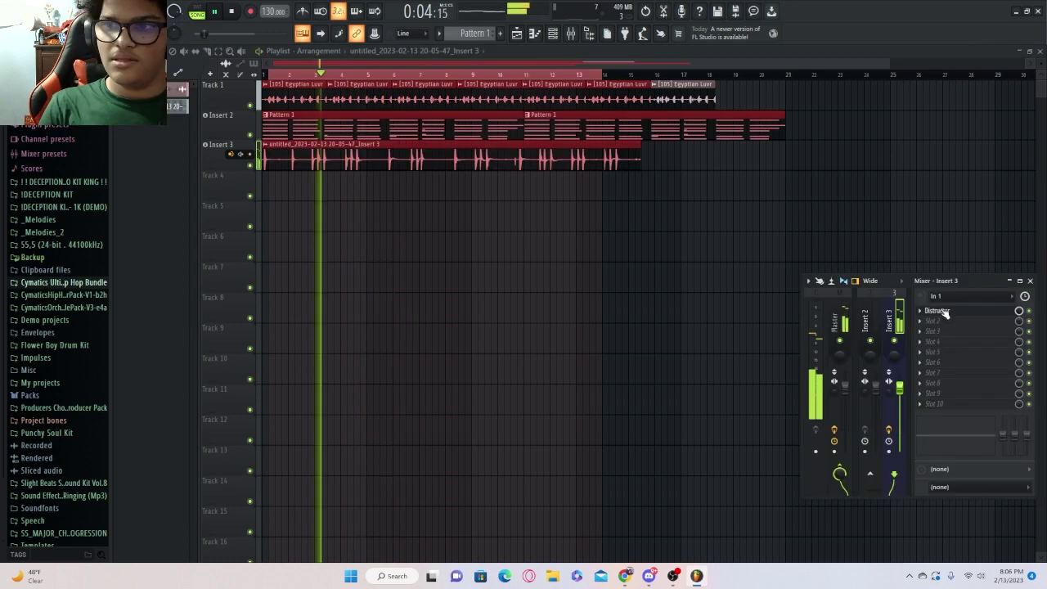
- Load the Aggro preset in Insert 3's Distructor, minimize the plugin and mixer windows, and move the collapsed plugin clear of the clips
click(937, 310)
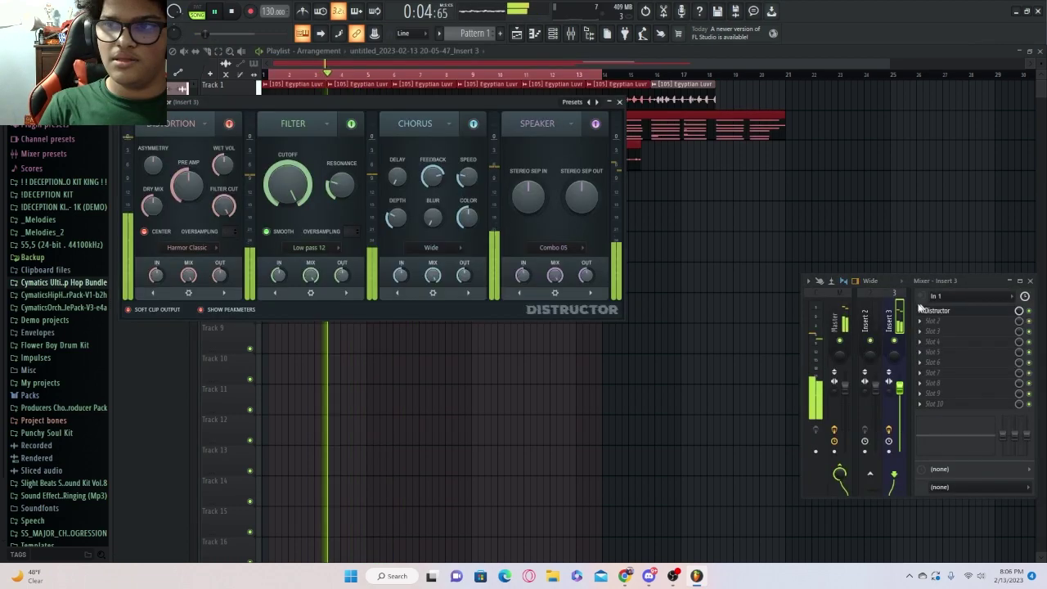
click(598, 102)
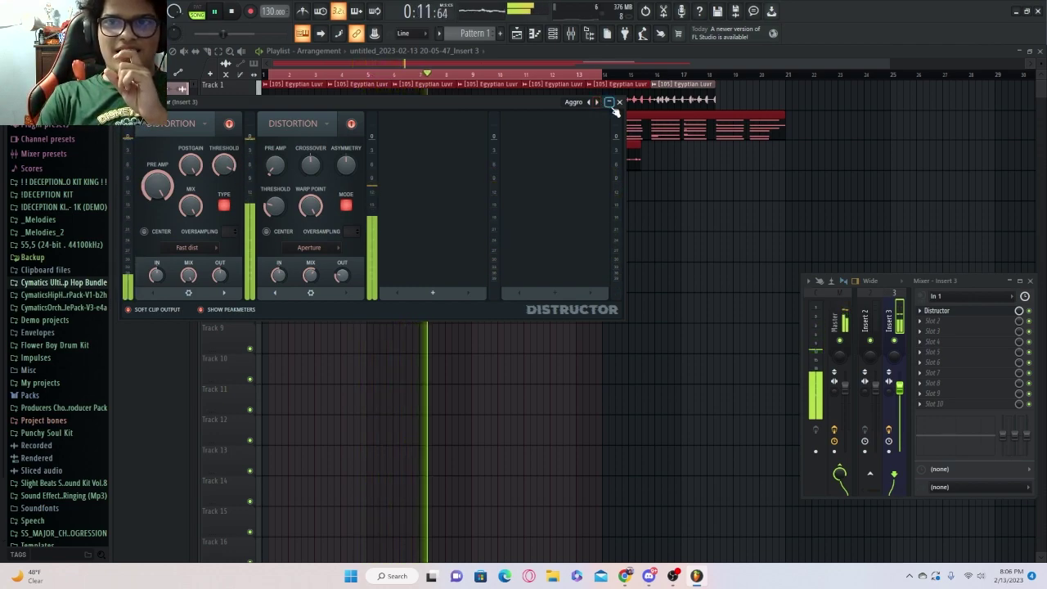
click(609, 101)
click(1015, 281)
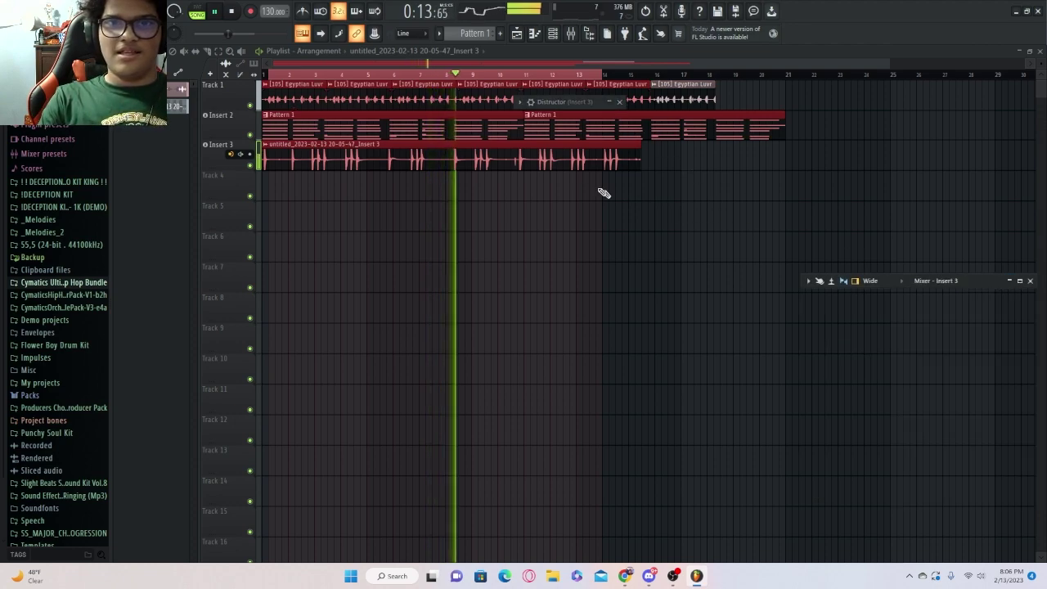
drag(593, 105, 887, 167)
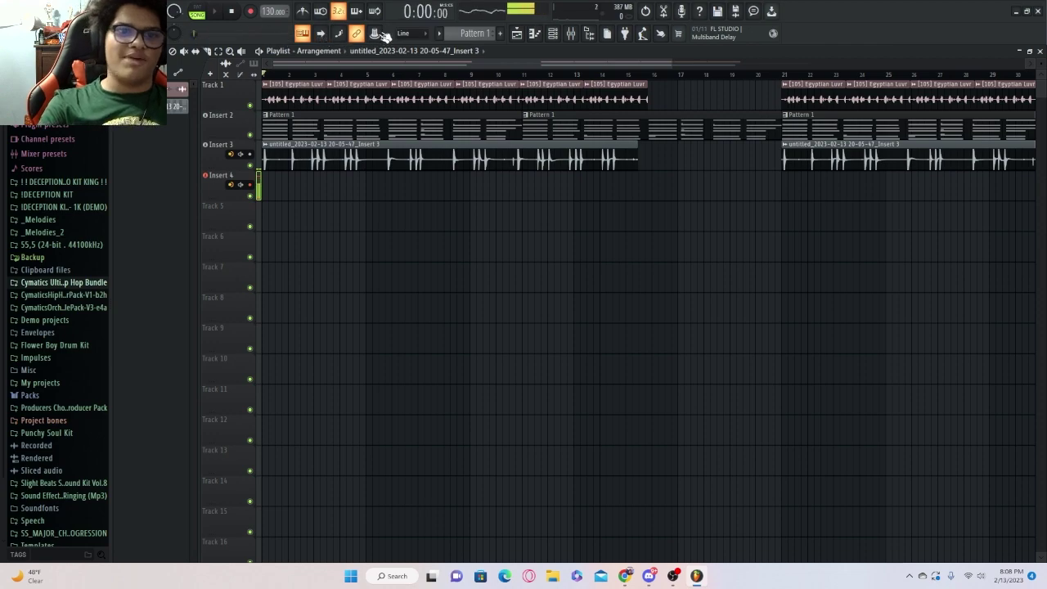
- Record audio into the playlist as an audio clip on the Insert 4 track
click(252, 13)
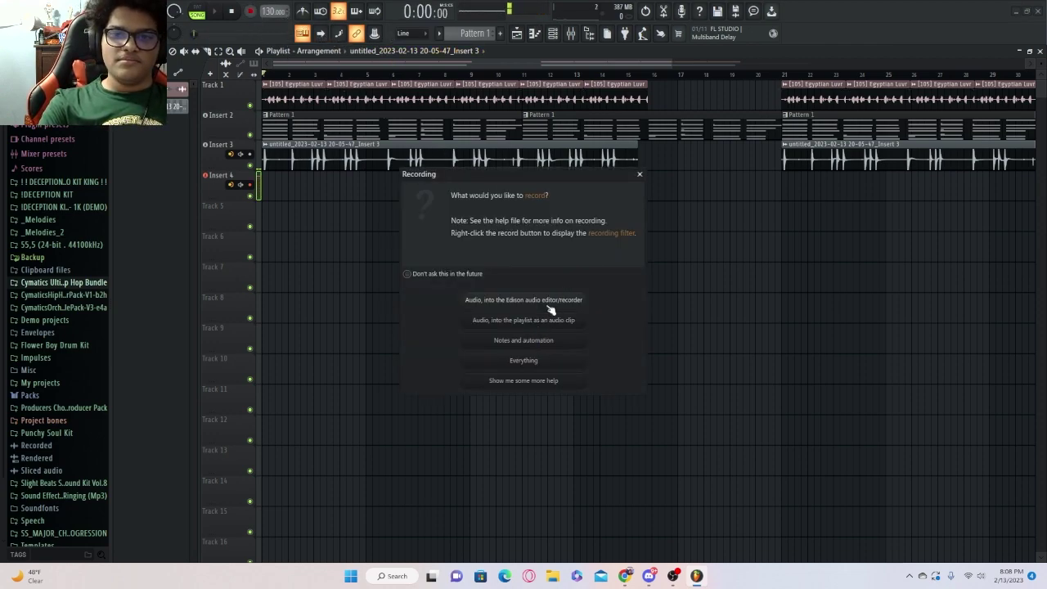
click(558, 326)
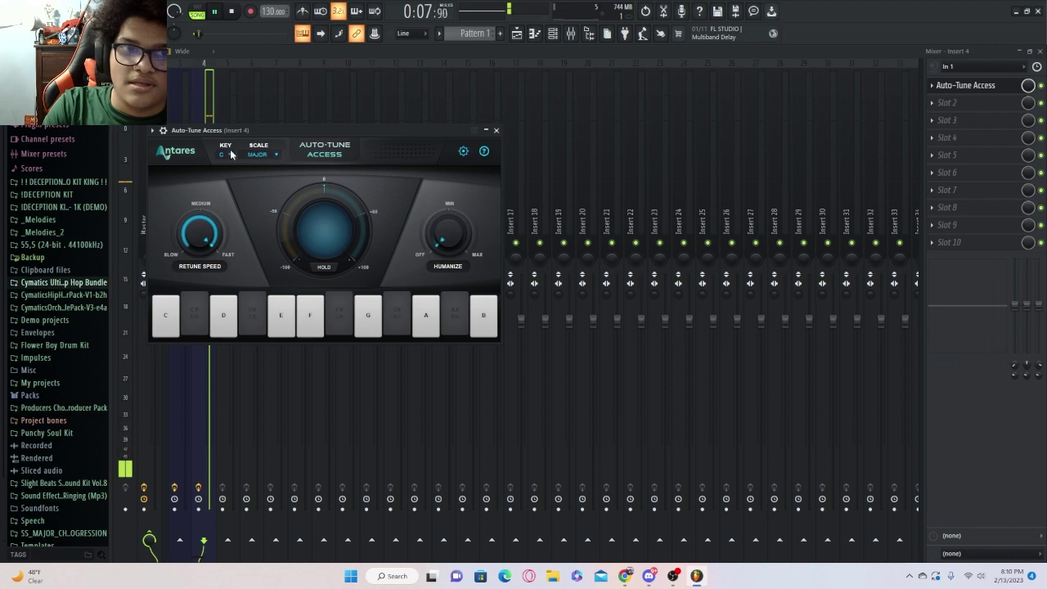
- Set Auto-Tune Access on Insert 4 to the key of B and the Minor scale, and put away the plugin and mixer windows
click(230, 155)
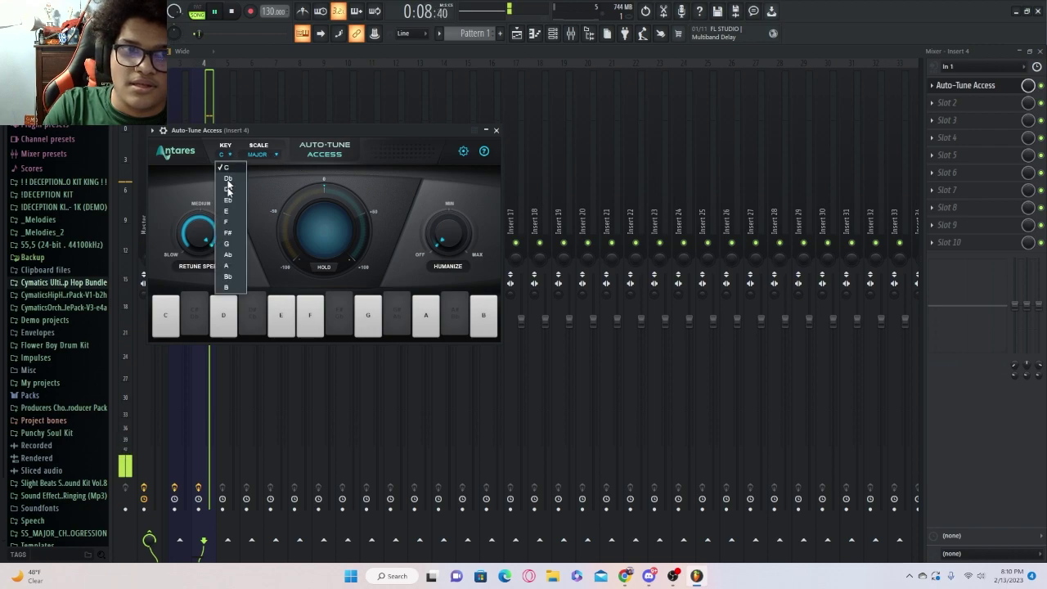
click(229, 286)
click(259, 178)
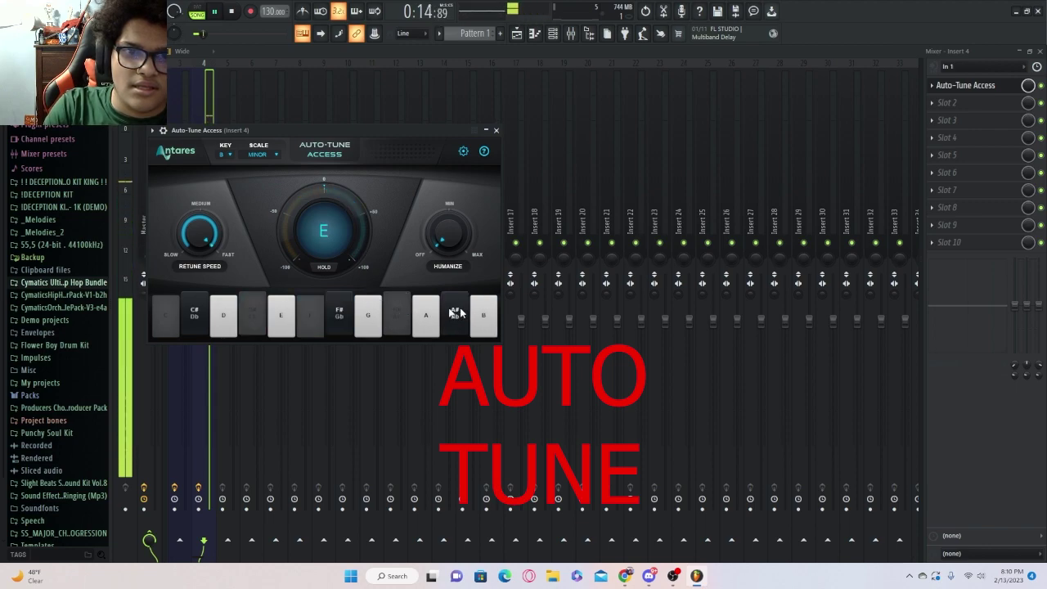
click(487, 129)
click(1019, 51)
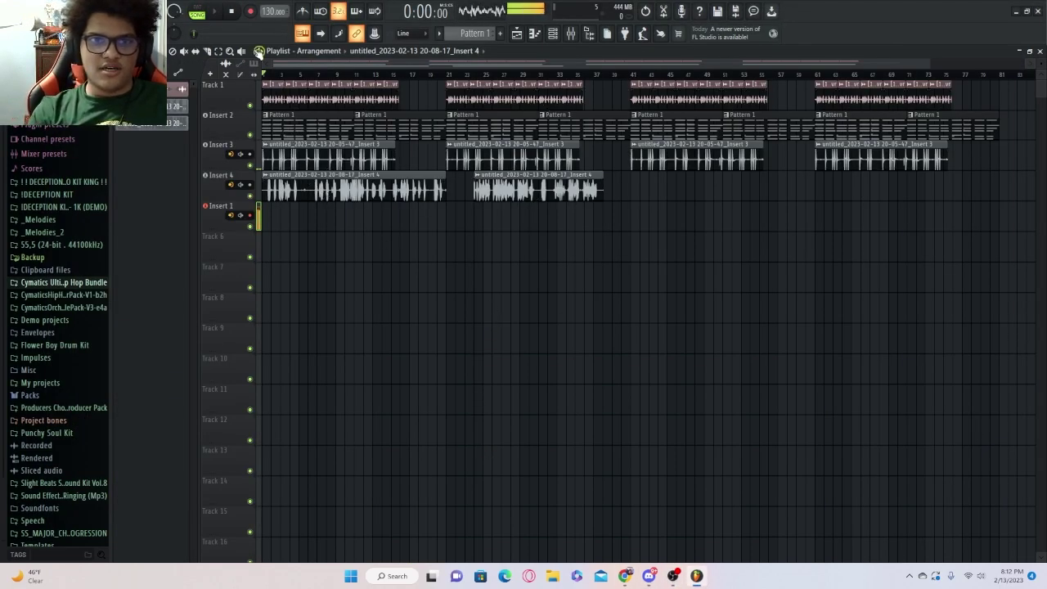
- Load Distructor into the first effect slot of mixer track Insert 1
click(572, 33)
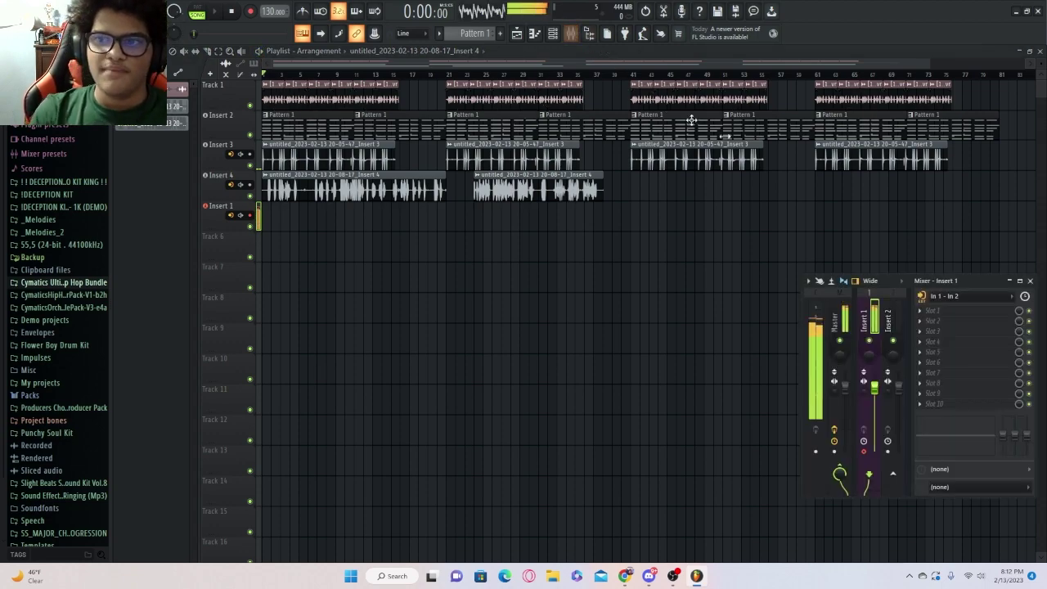
click(942, 314)
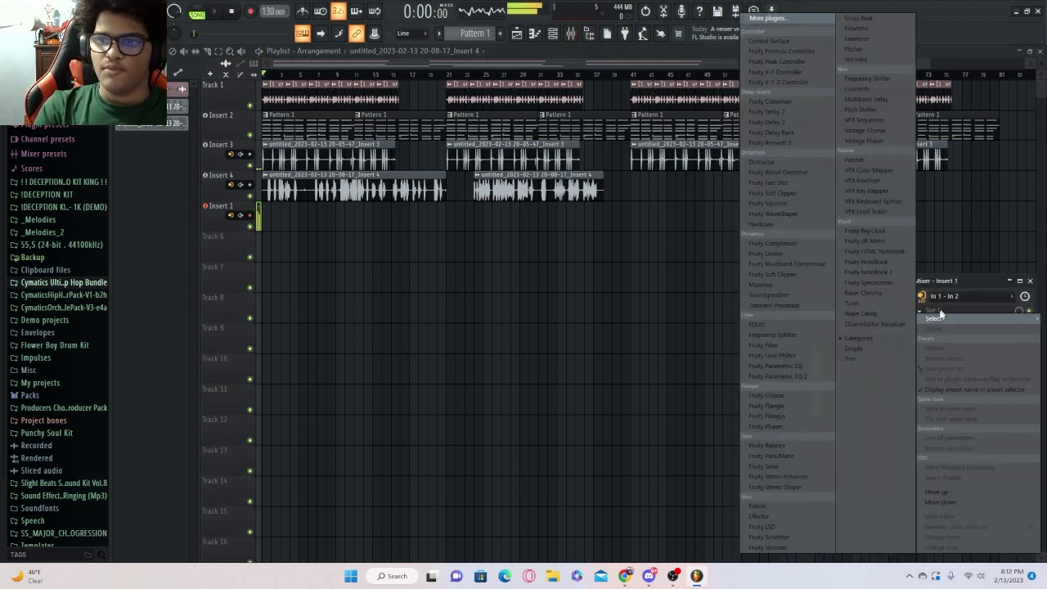
click(777, 162)
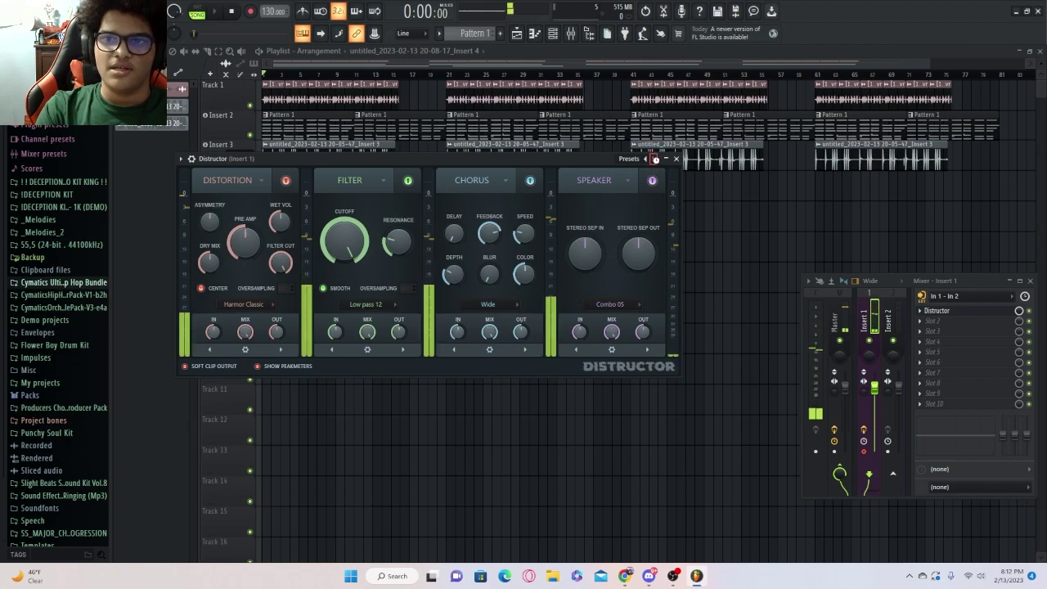
- Browse the presets of Insert 1's Distructor, settle on Digitones, and minimize the mixer and plugin windows
click(655, 158)
click(655, 159)
click(654, 158)
click(655, 159)
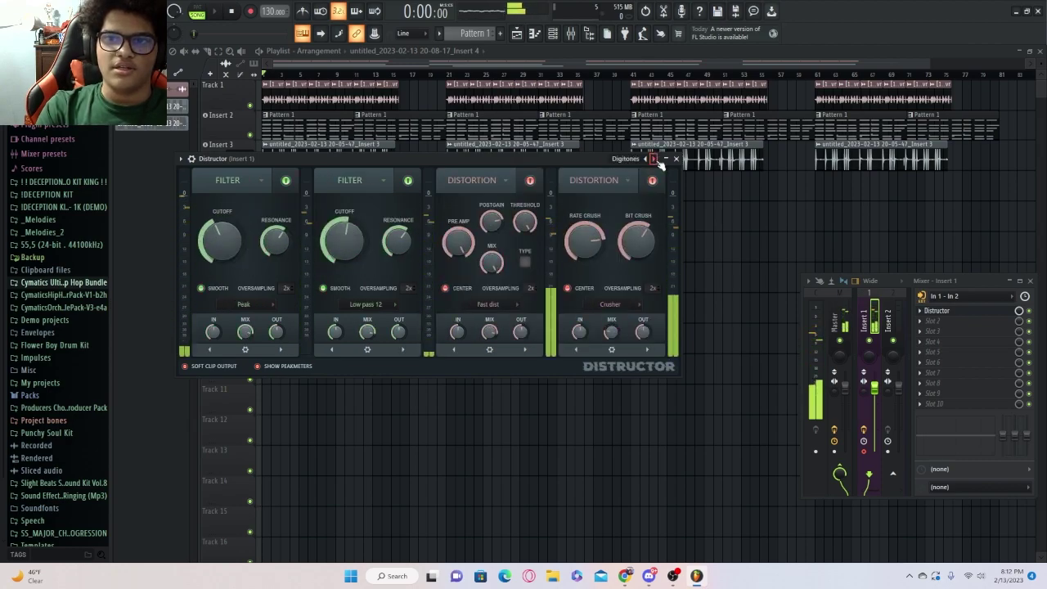
click(655, 159)
click(645, 159)
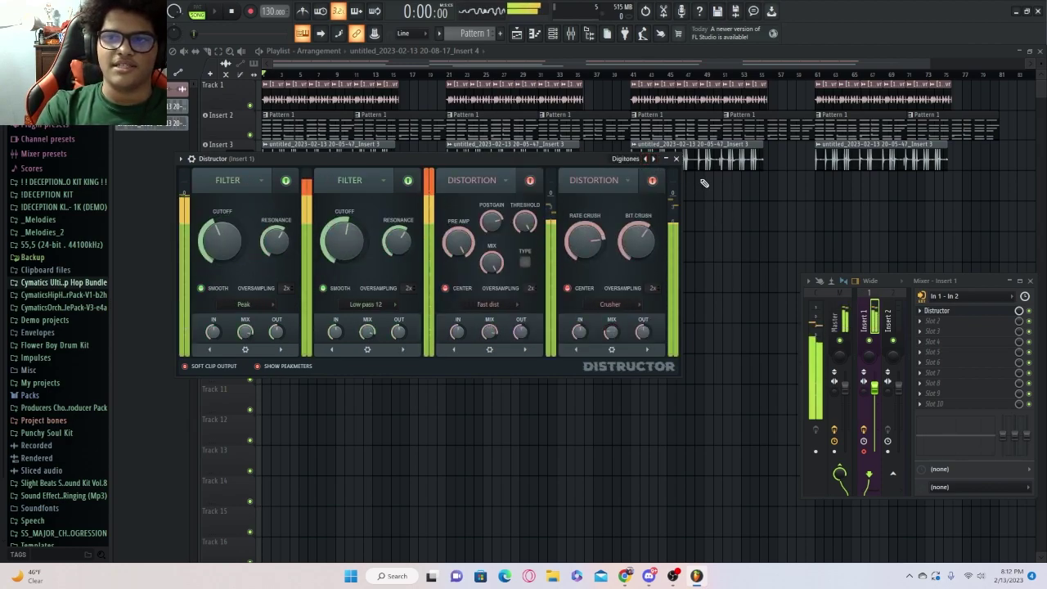
click(1009, 280)
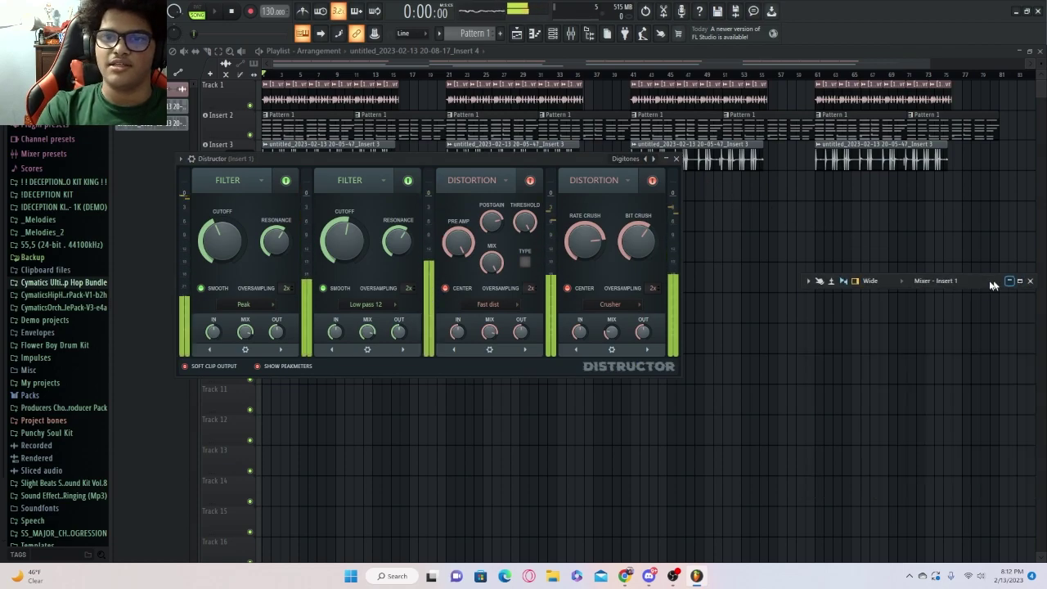
click(666, 159)
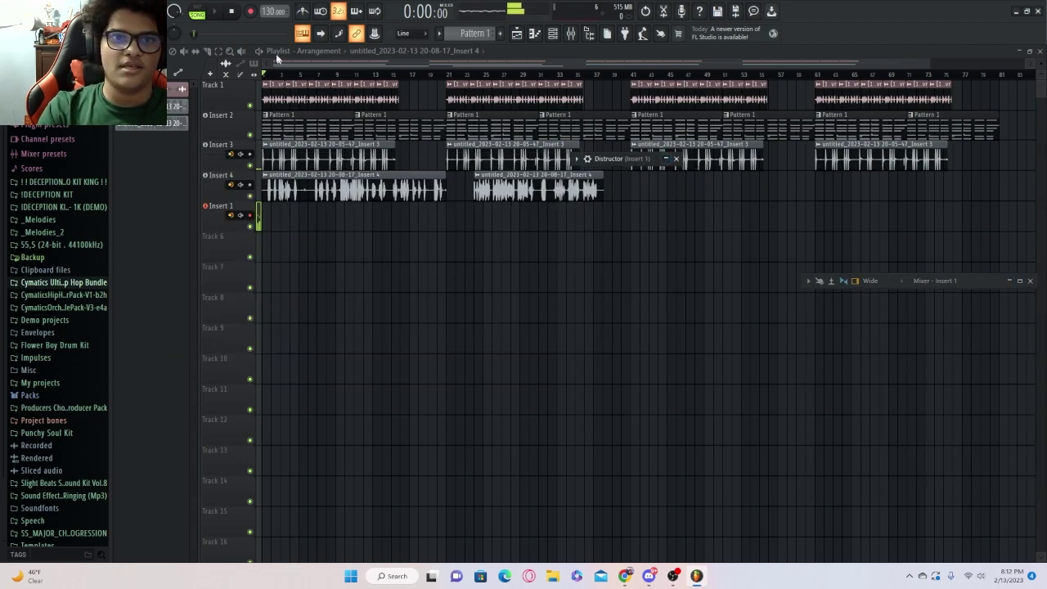
- Record audio into the playlist as an audio clip on the Insert 1 track
click(250, 11)
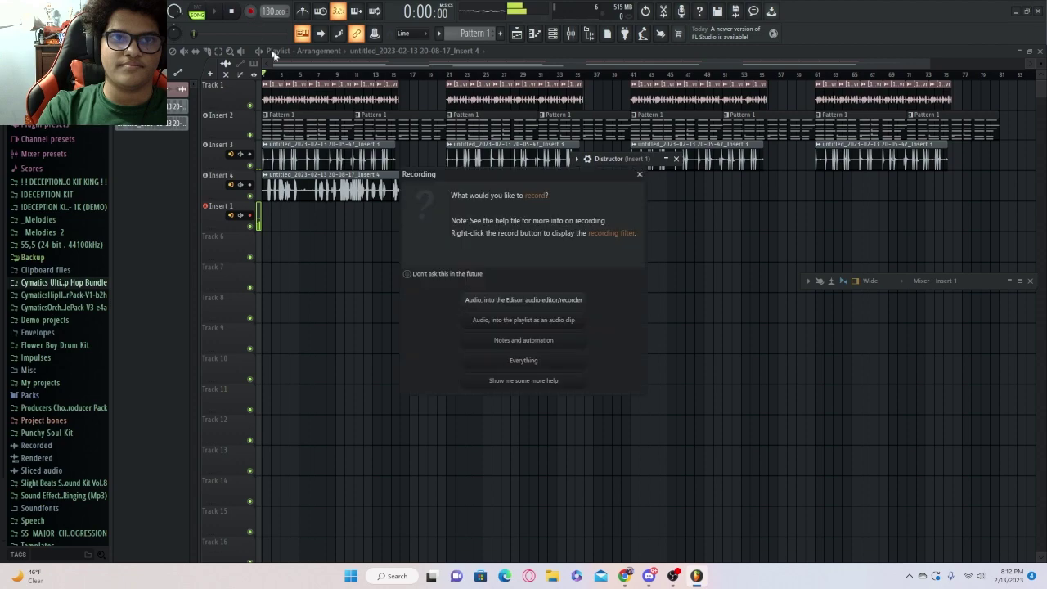
click(568, 321)
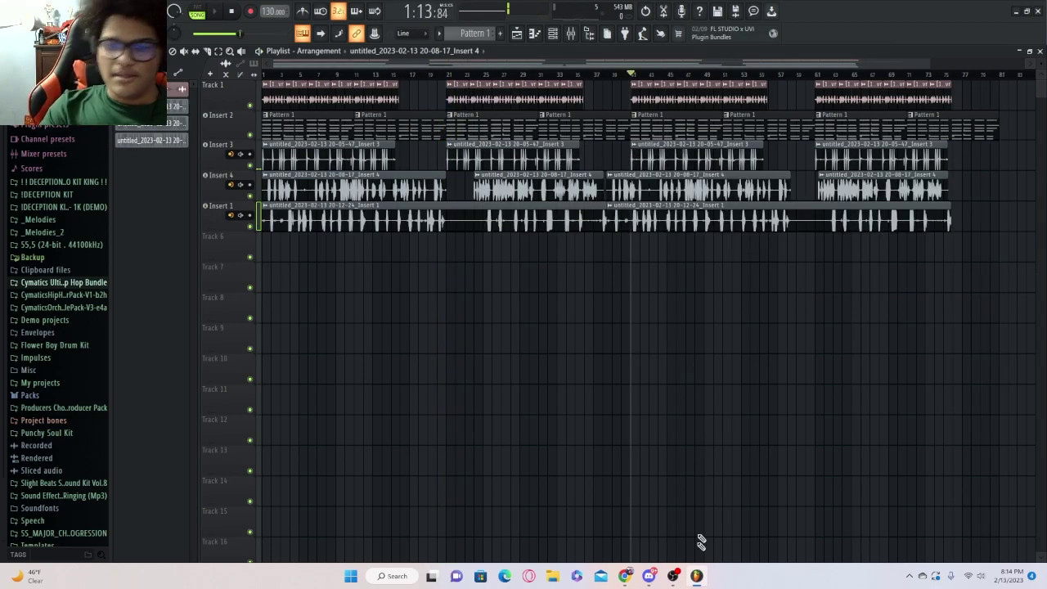
- Switch to OBS Studio to check the running screen recording and return to the FL Studio playlist
click(668, 579)
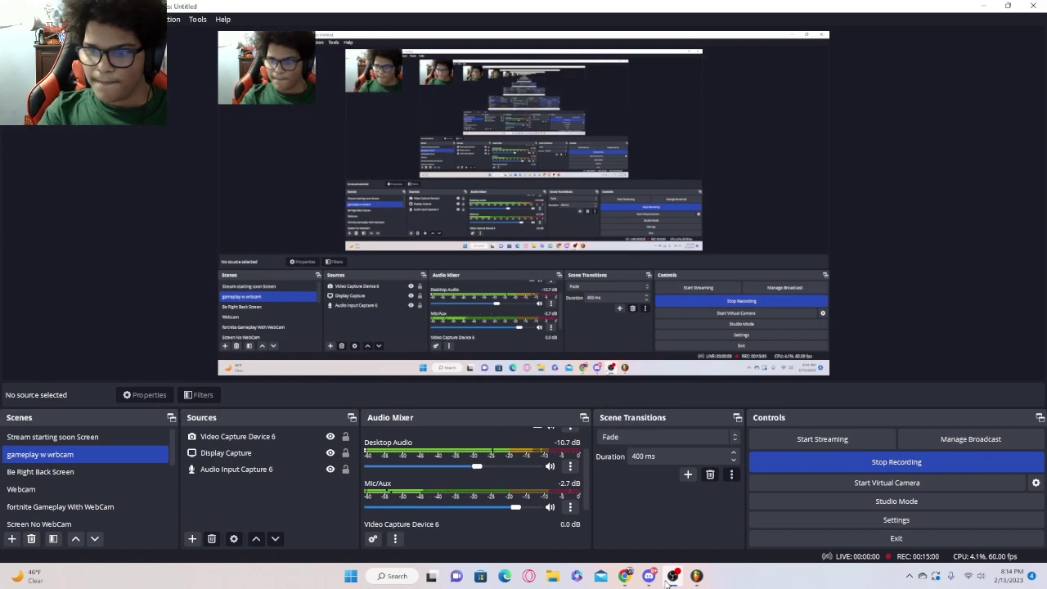
click(668, 580)
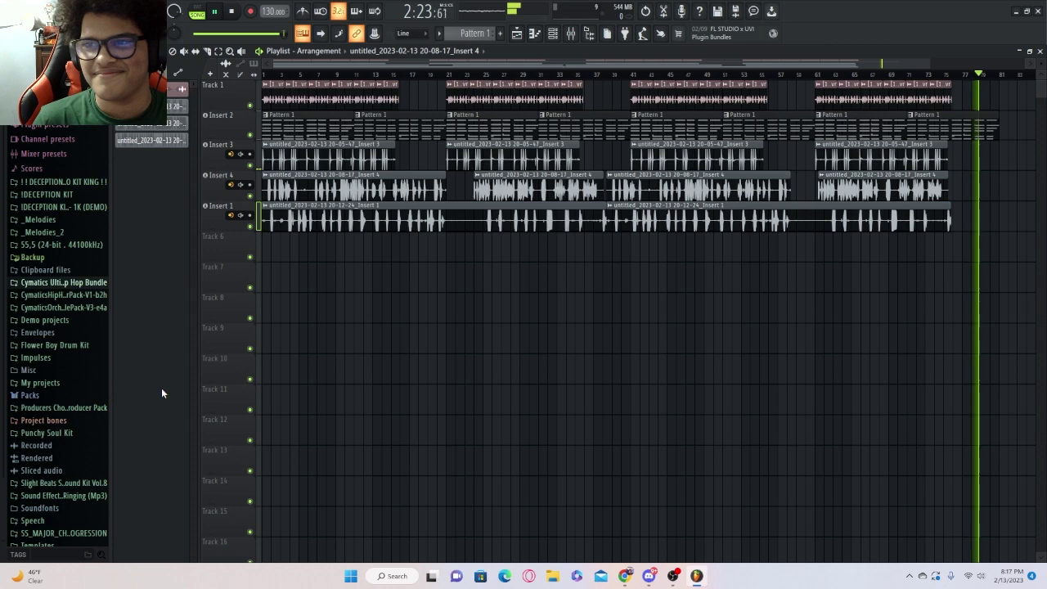
- Stop the playback of the finished arrangement and switch to OBS Studio
key(space)
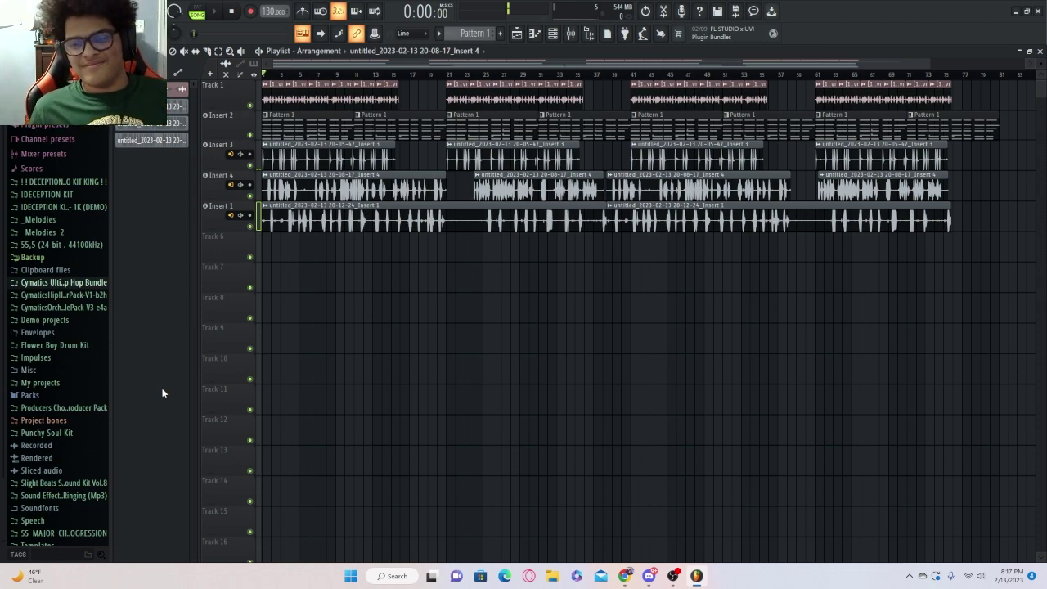
click(674, 576)
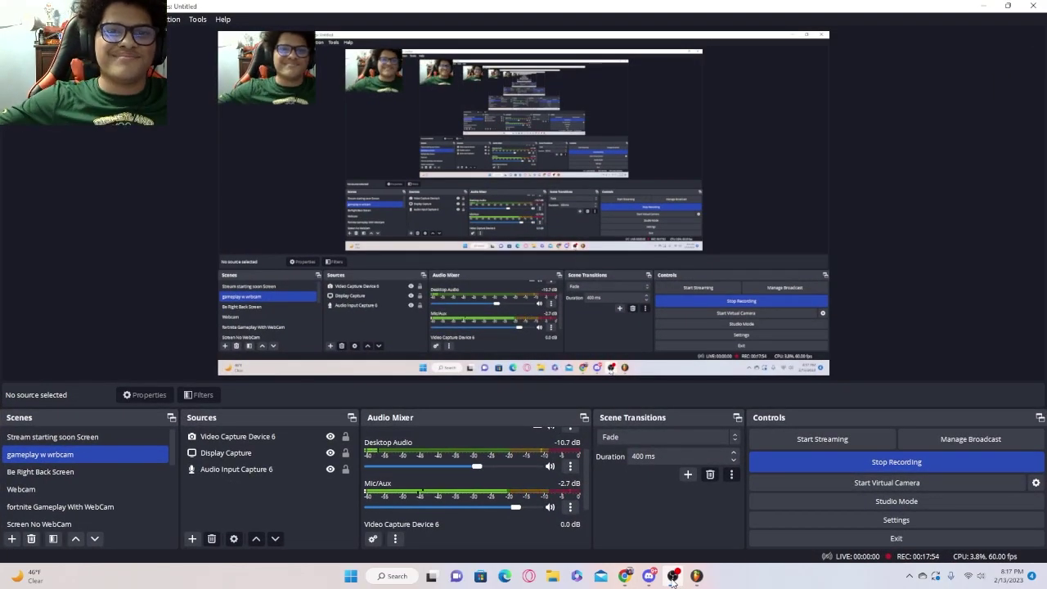